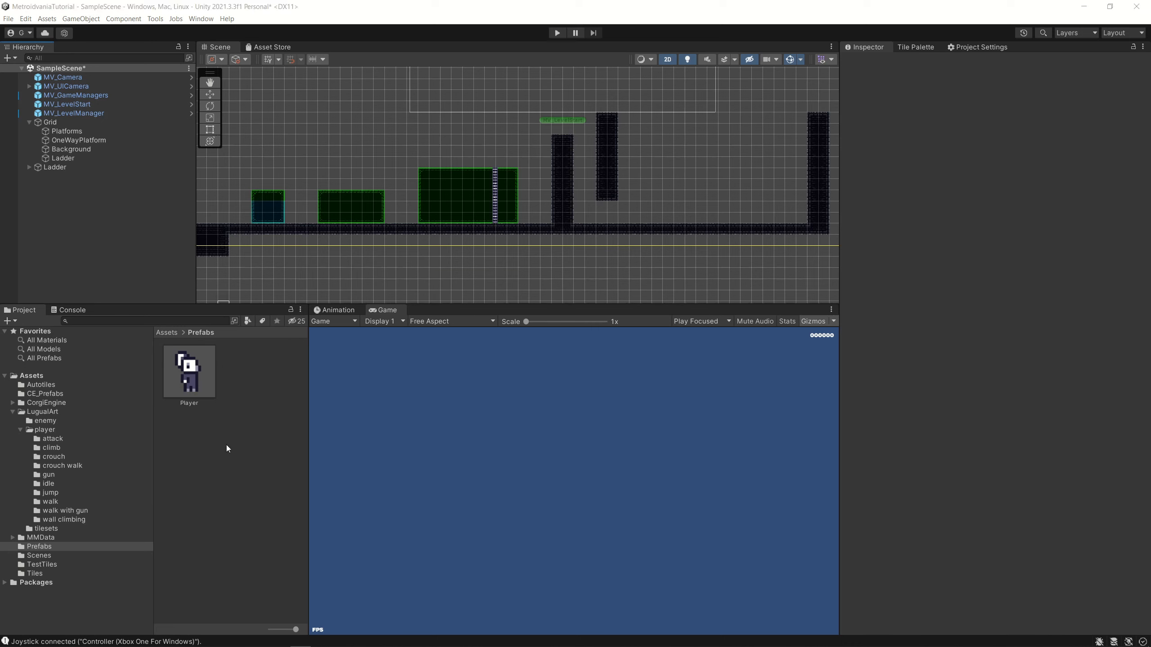
Enable the Character Wallclinging component on the Player prefab and show its settings
left_click(186, 373)
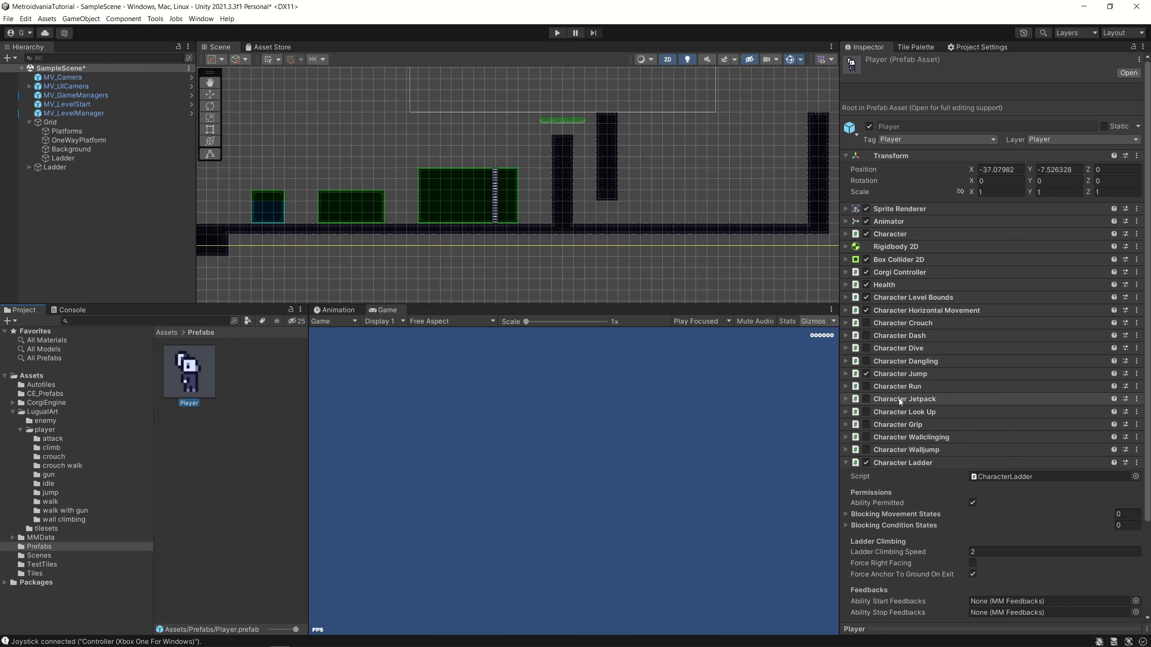
scroll(900, 399, "down", 1)
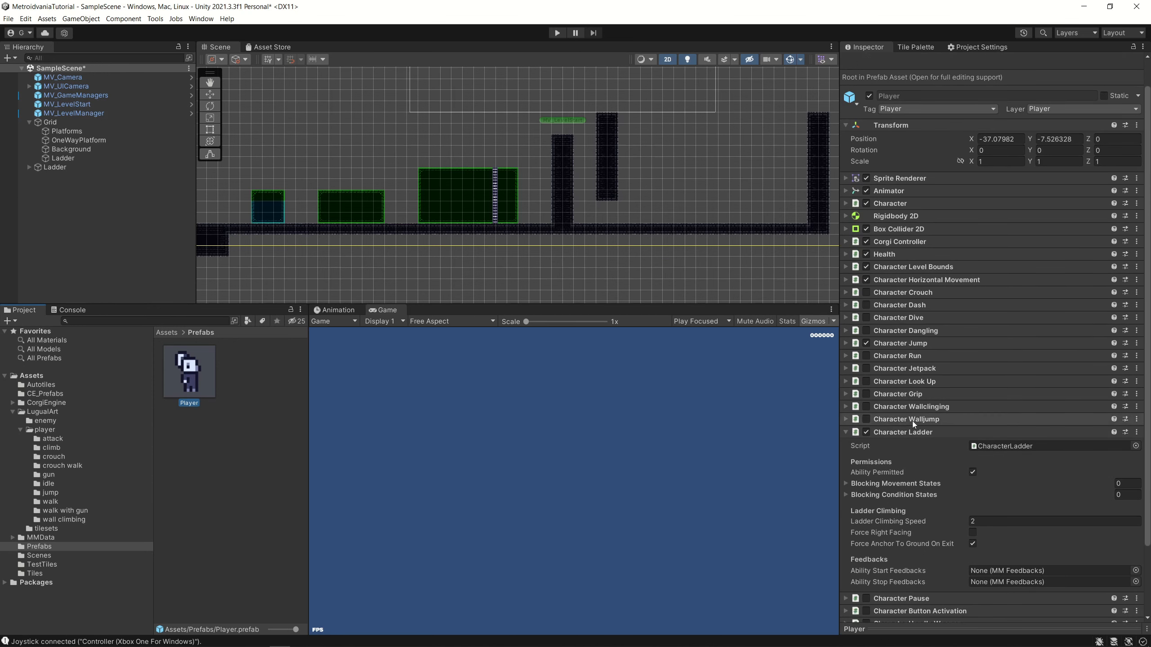
scroll(911, 421, "down", 1)
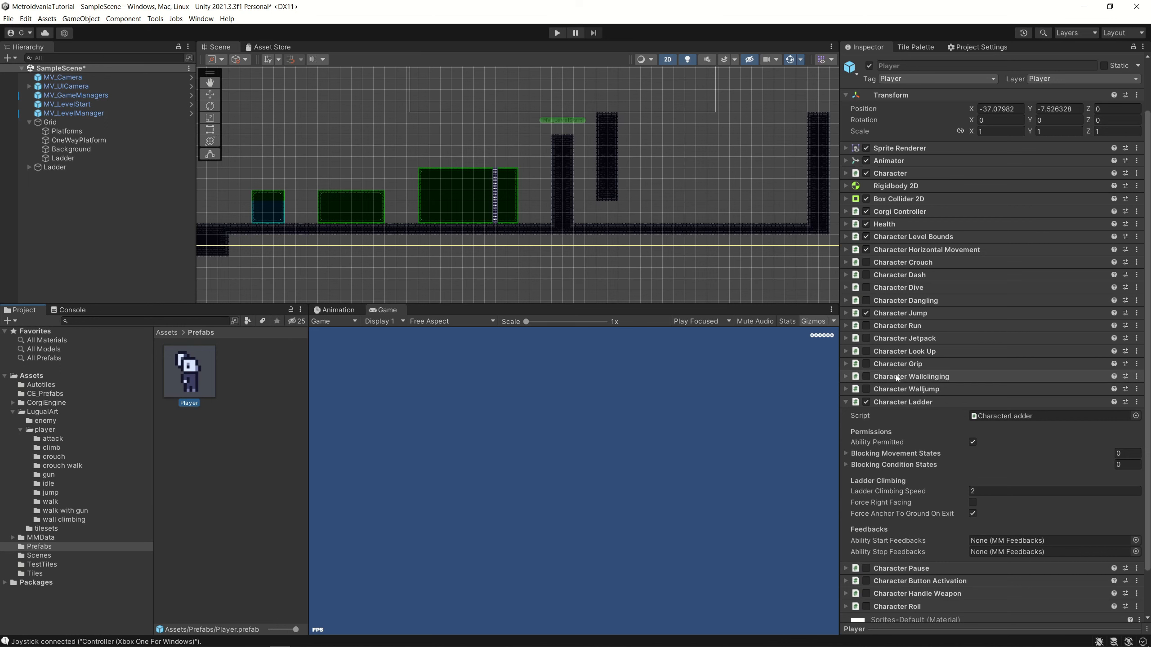
scroll(899, 394, "down", 2)
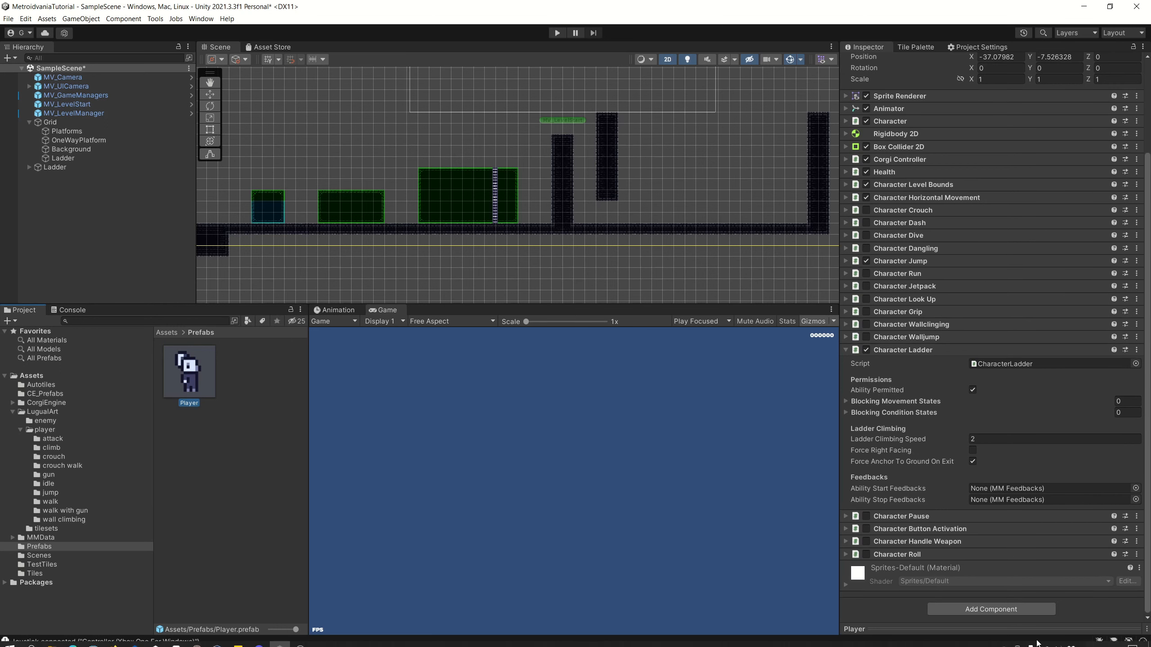
left_click(846, 324)
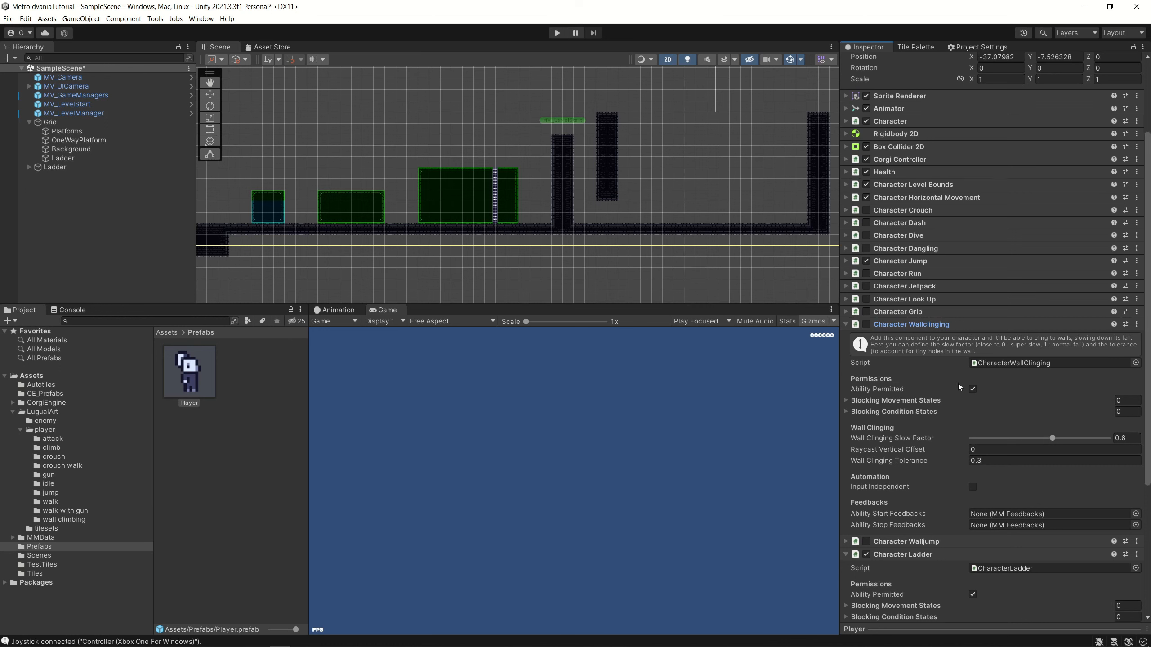
scroll(913, 399, "down", 2)
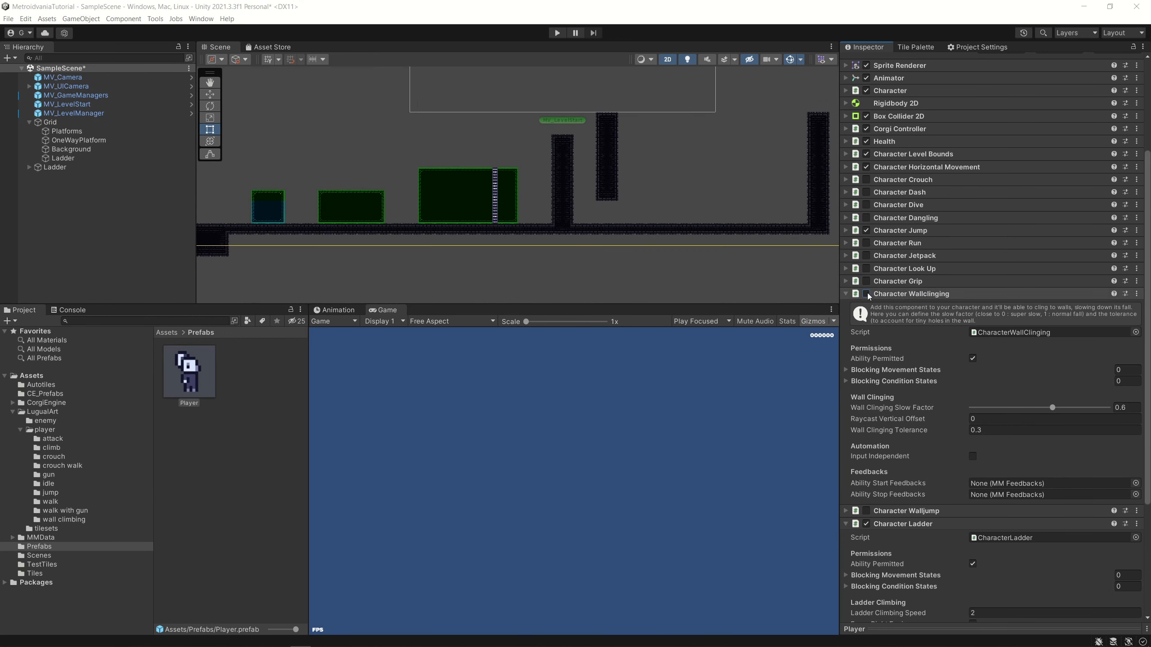
left_click(867, 294)
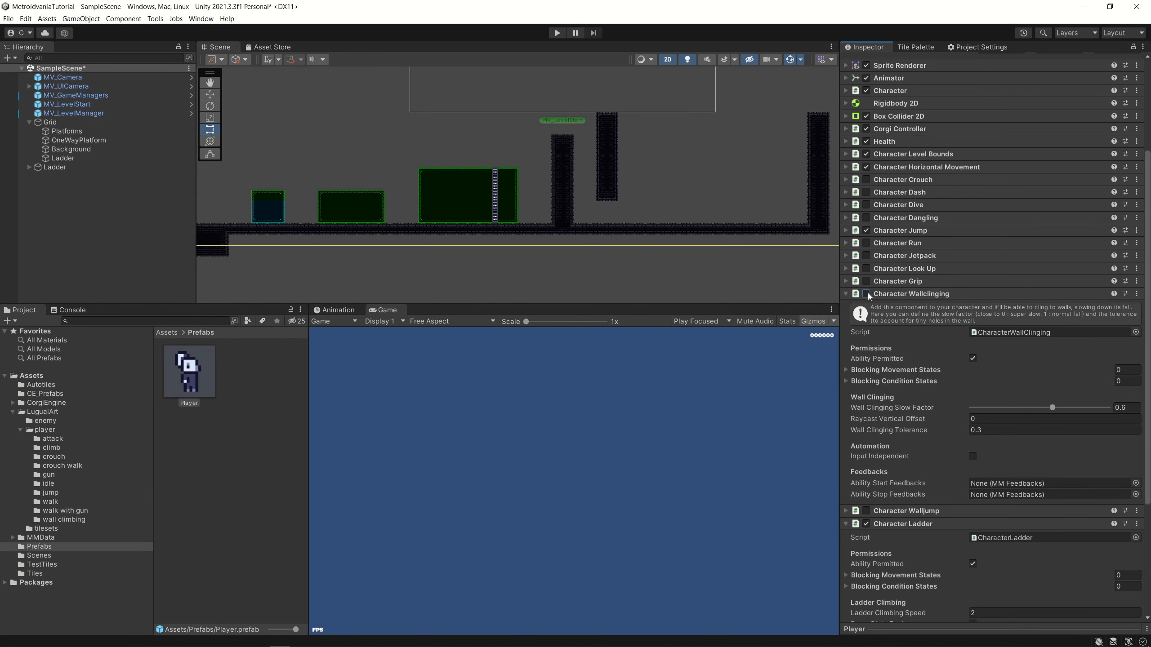
Play-test wall clinging by steering the player off the start pillar and against its side, and end play mode
left_click(557, 32)
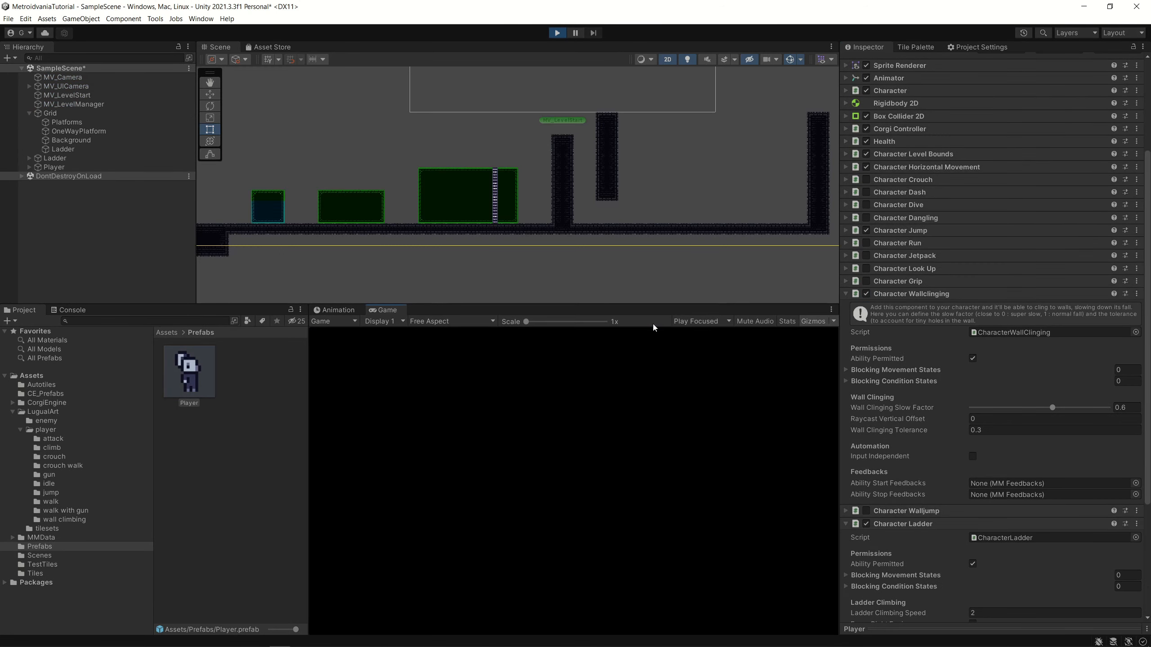
key("Right")
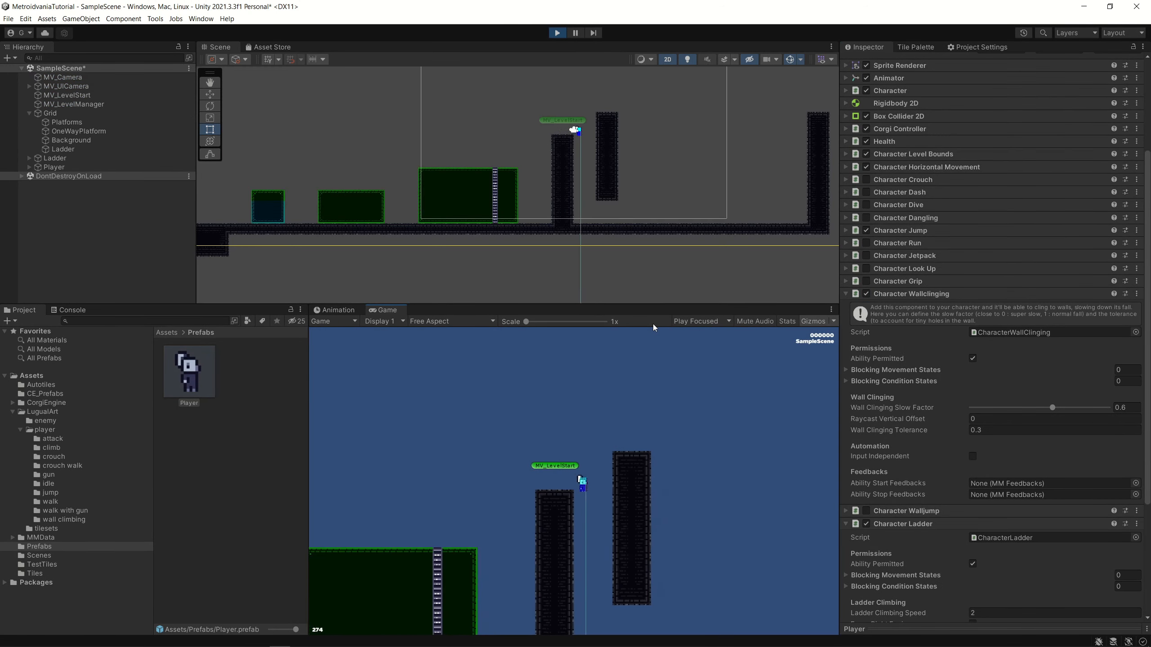
key("Left")
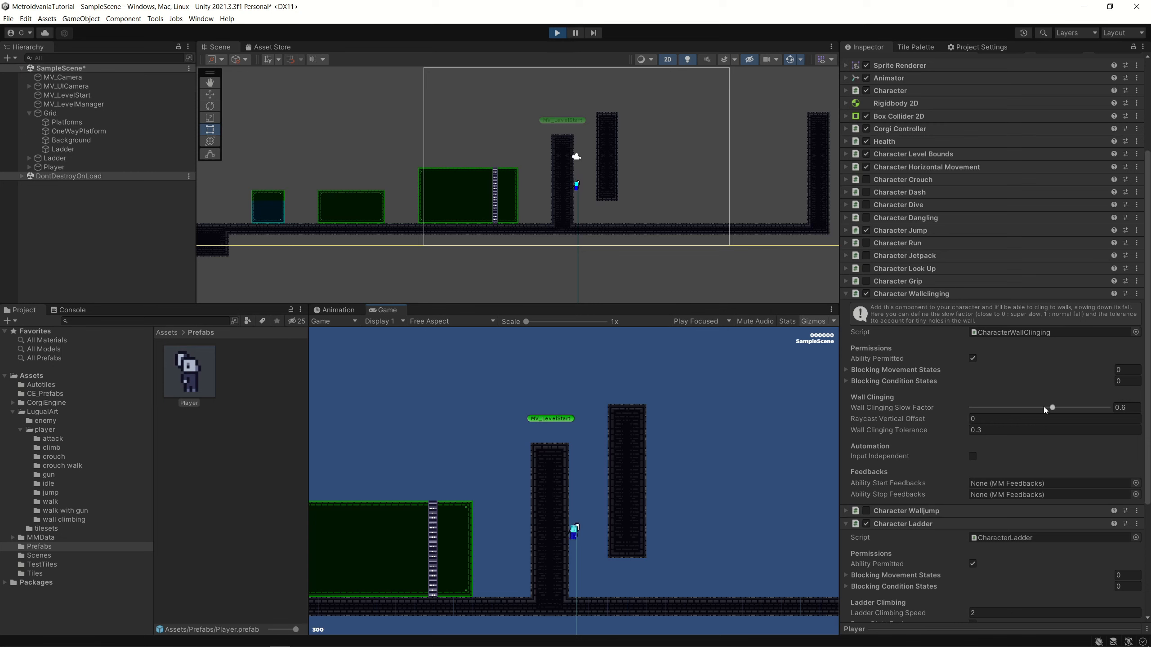
key("space")
key("space")
left_click(564, 32)
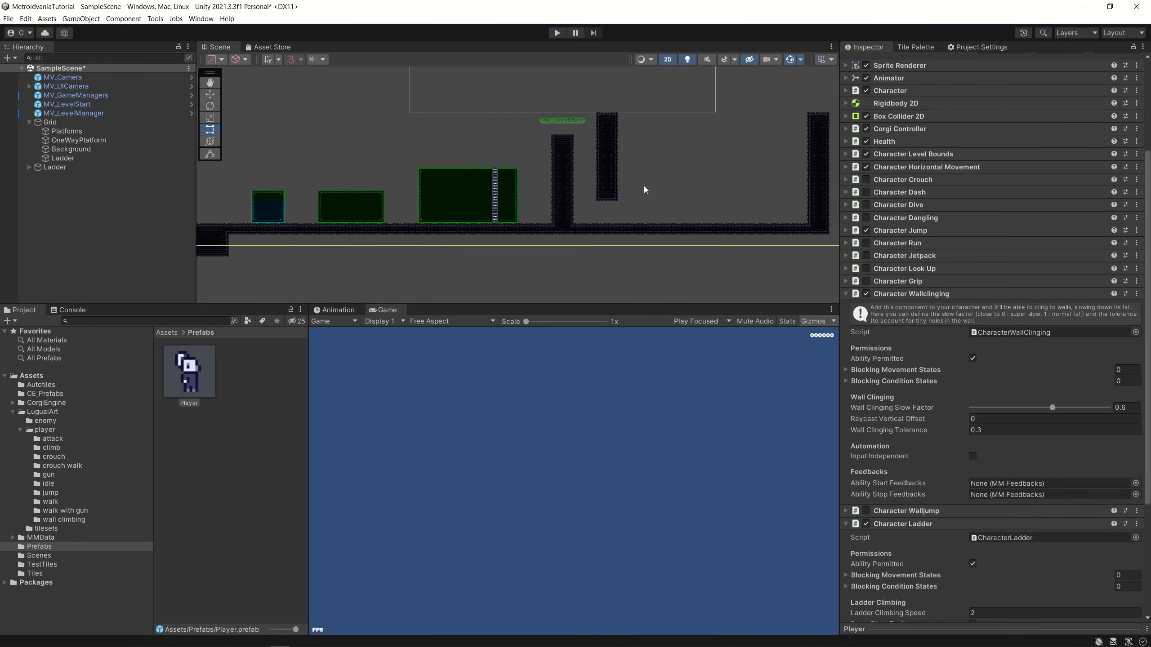
Set the Wall Clinging Slow Factor to 1 and play-test jumping and clinging against the pillar's side
left_click_drag(1050, 409, 1115, 409)
left_click(557, 33)
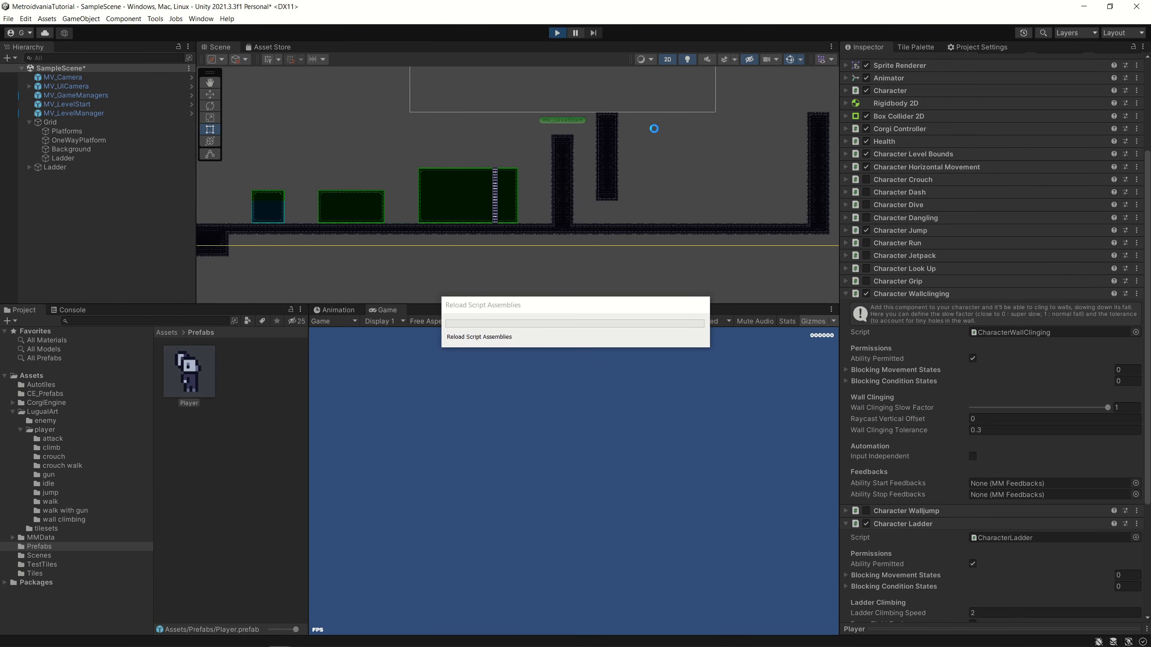
key("space")
key("Right")
key("Right")
key("Left")
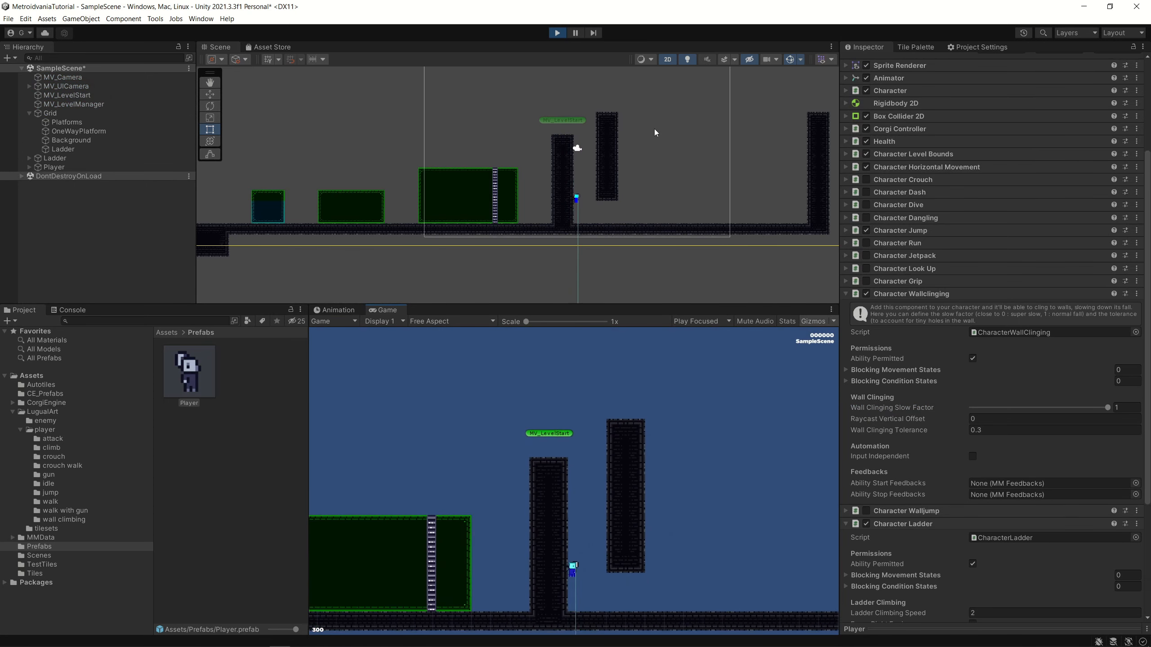
key("space")
key("space")
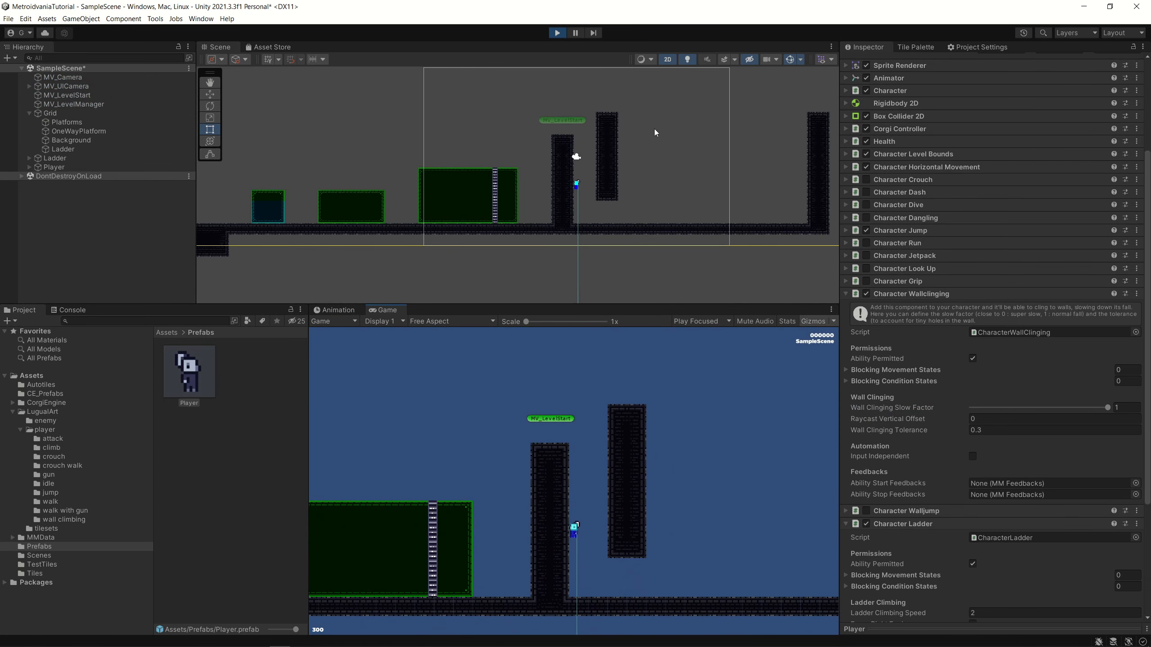
key("space")
key("Right")
key("space")
key("Left")
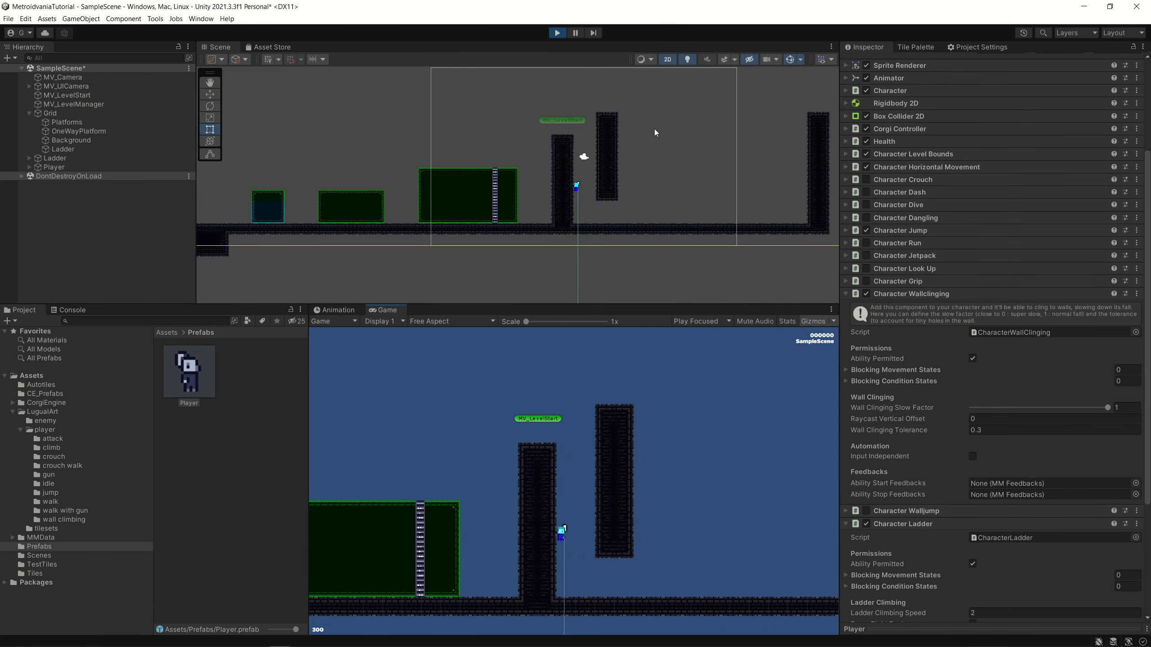
key("space")
key("Right")
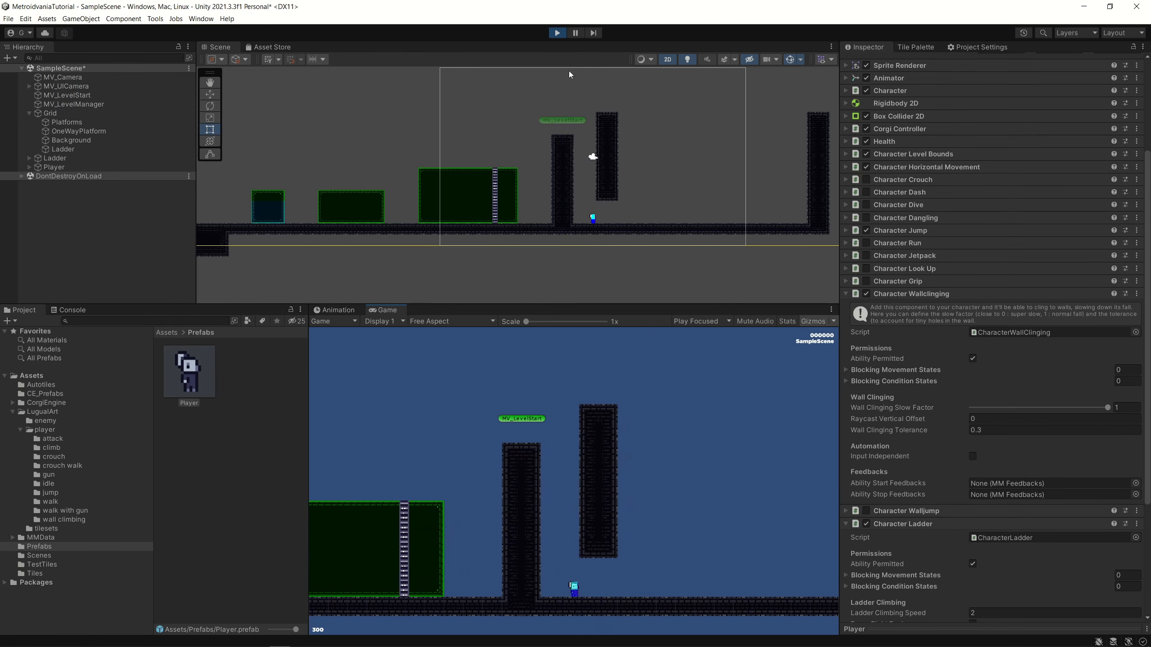
left_click(557, 33)
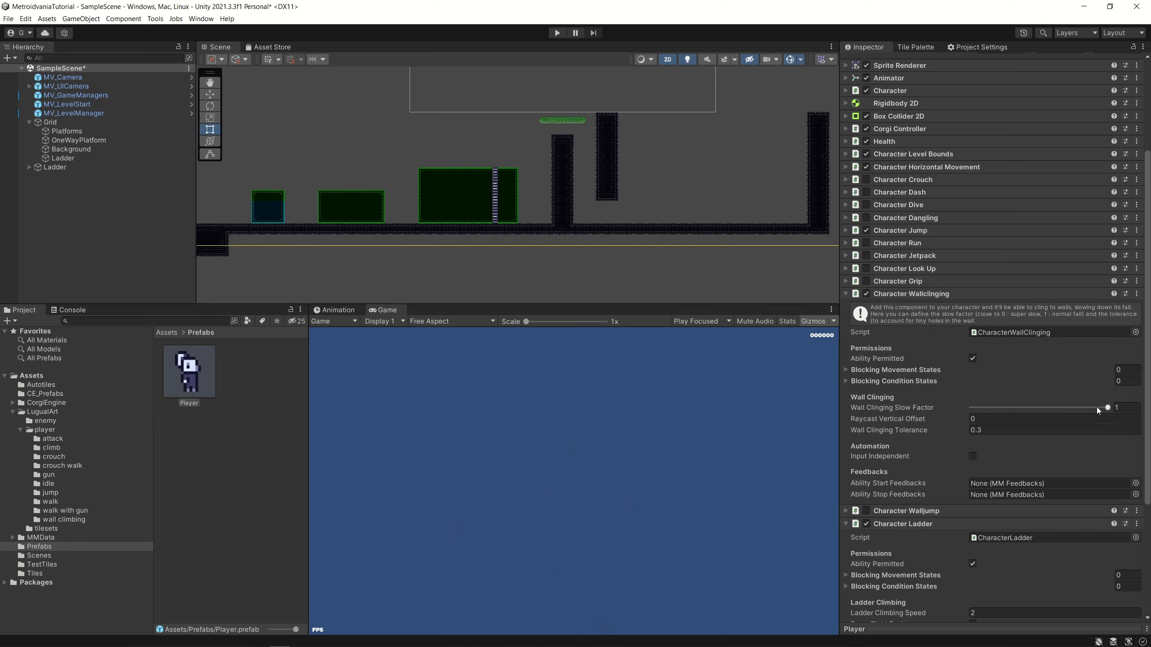
Set the Wall Clinging Slow Factor to 0.824 and play-test clinging to the pillar's side
left_click_drag(1108, 408, 1083, 408)
left_click(556, 33)
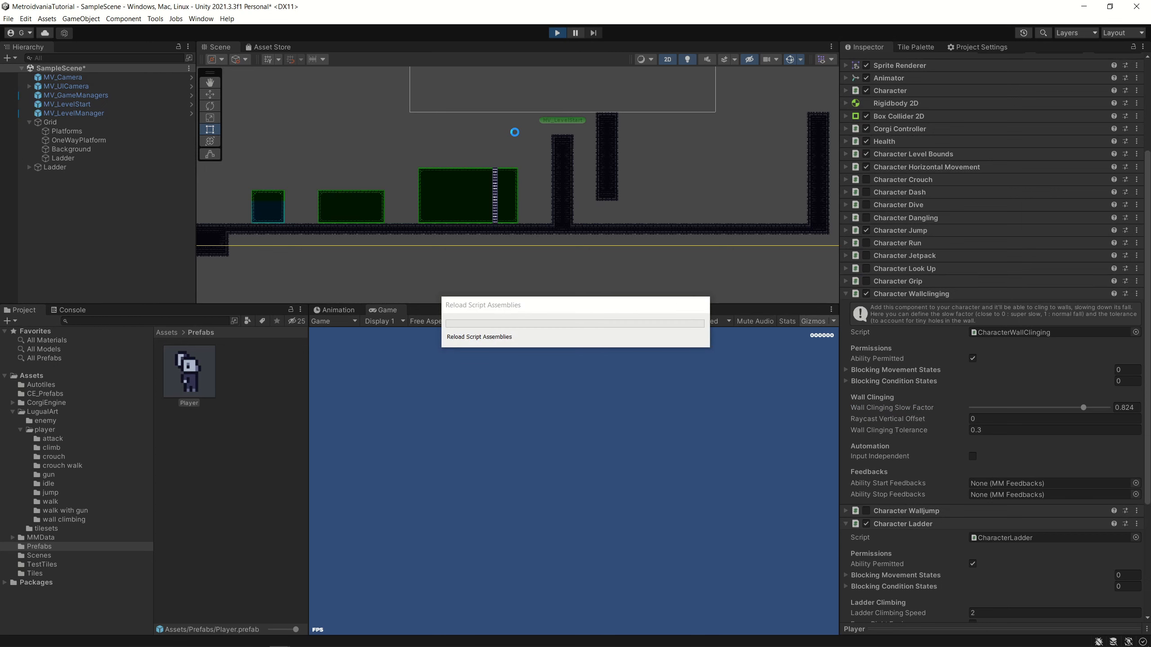
key("Right")
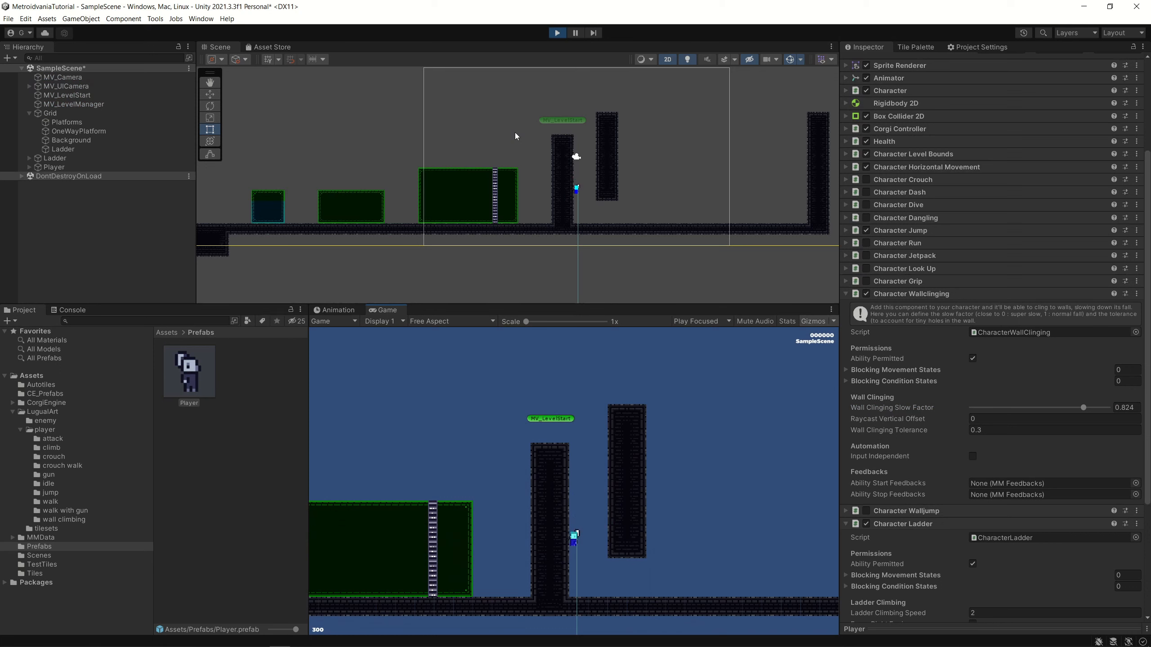
key("Right")
key("space")
key("Left")
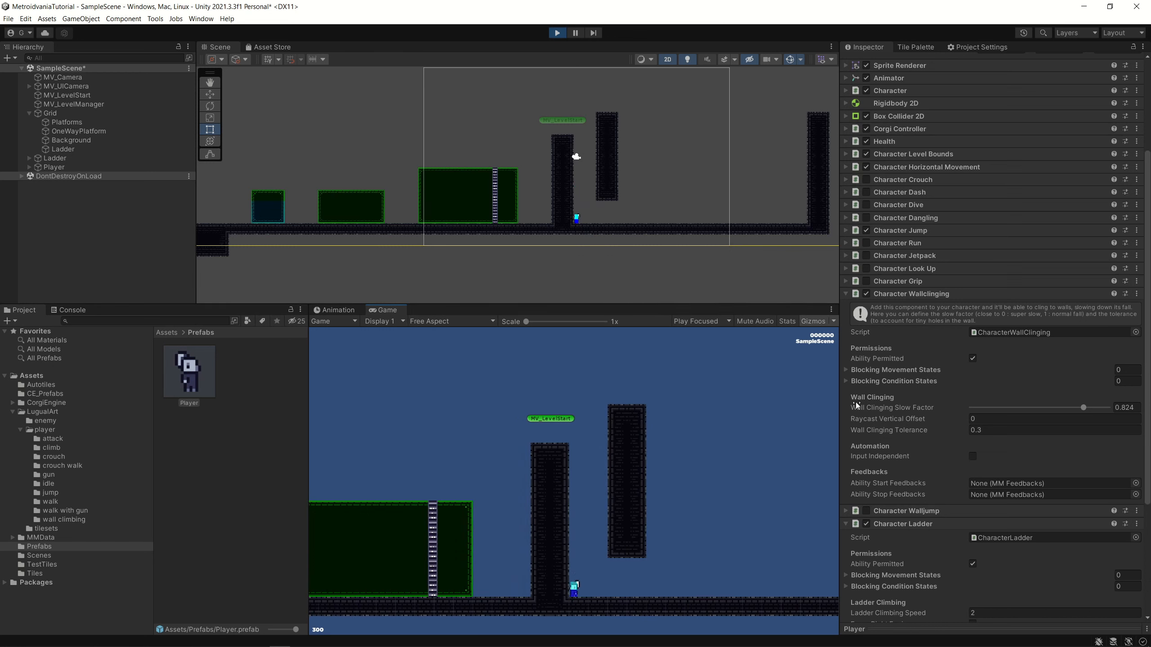
key("ctrl+p")
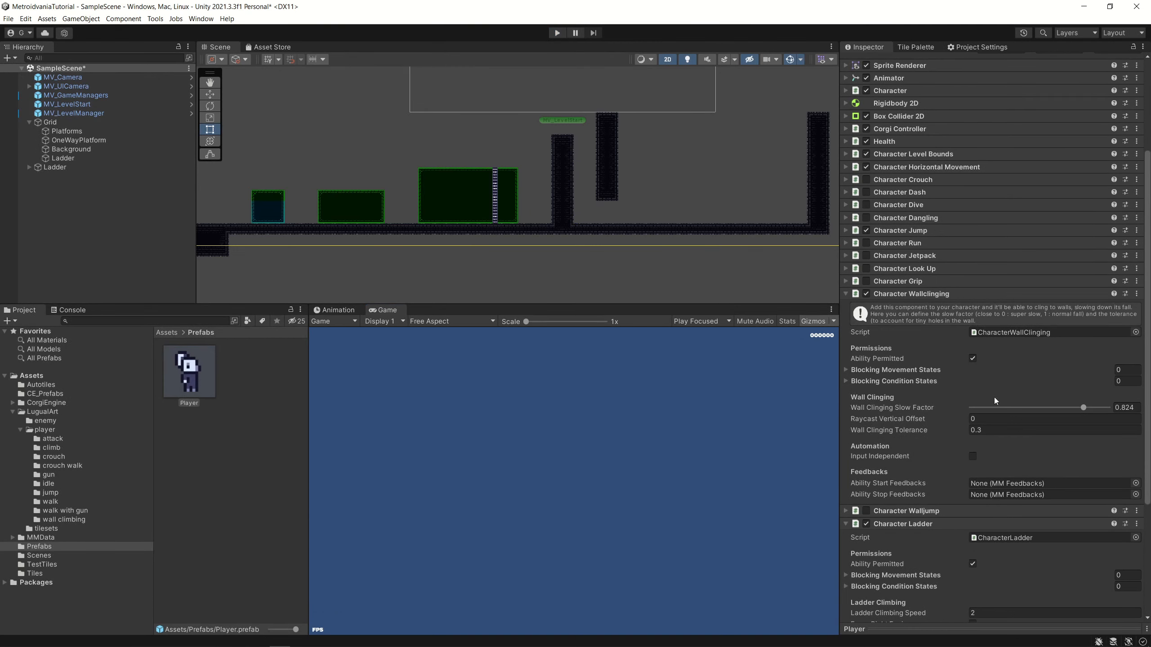
Set the Wall Clinging Slow Factor to its minimum of 0.01 and play-test the slide down the pillar
left_click_drag(1081, 409, 952, 410)
left_click(557, 32)
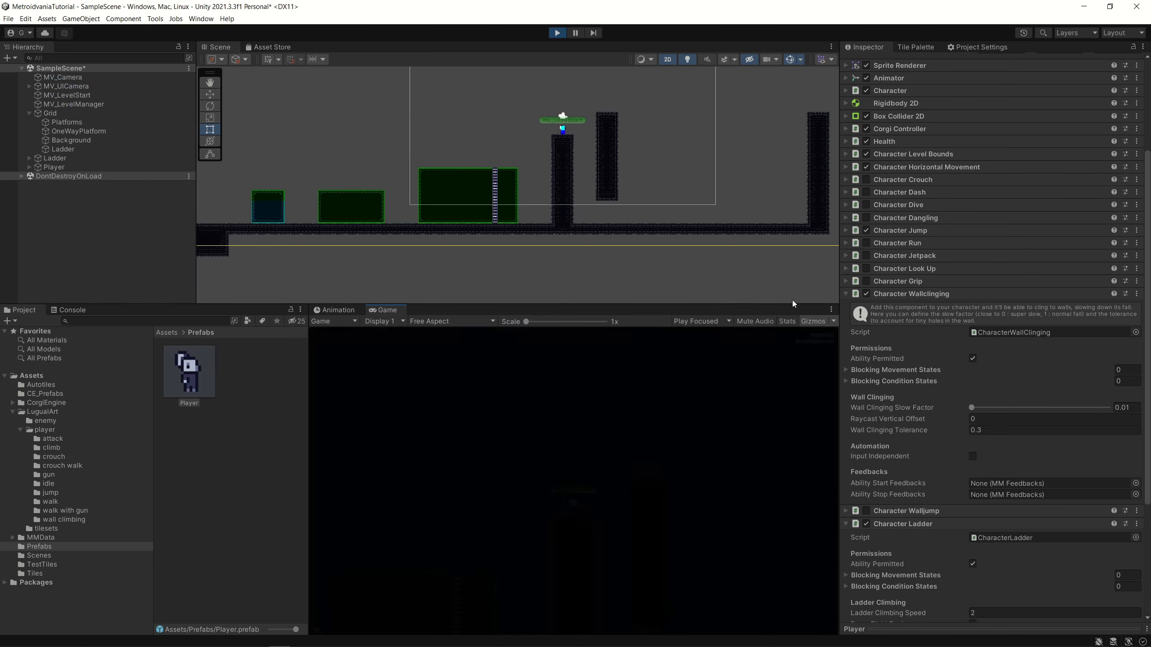
key("Right")
key("Left")
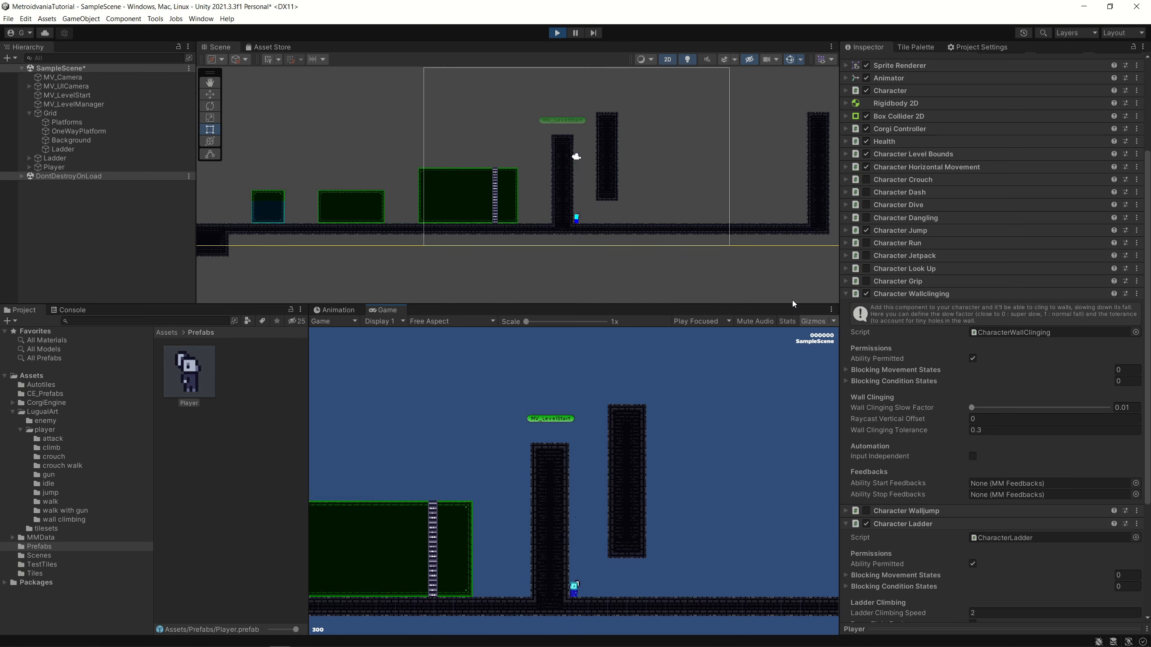
left_click(557, 33)
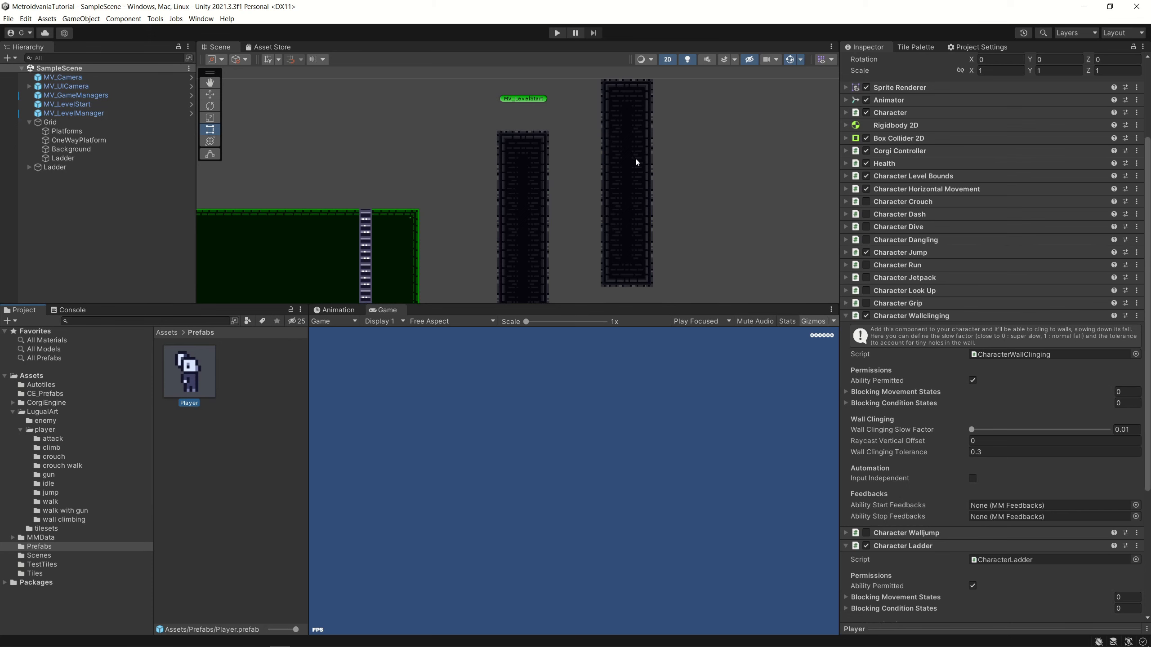
Run the game, cling to the start pillar's side and examine the player with the Game view scaled to 6.3x
key("ctrl+p")
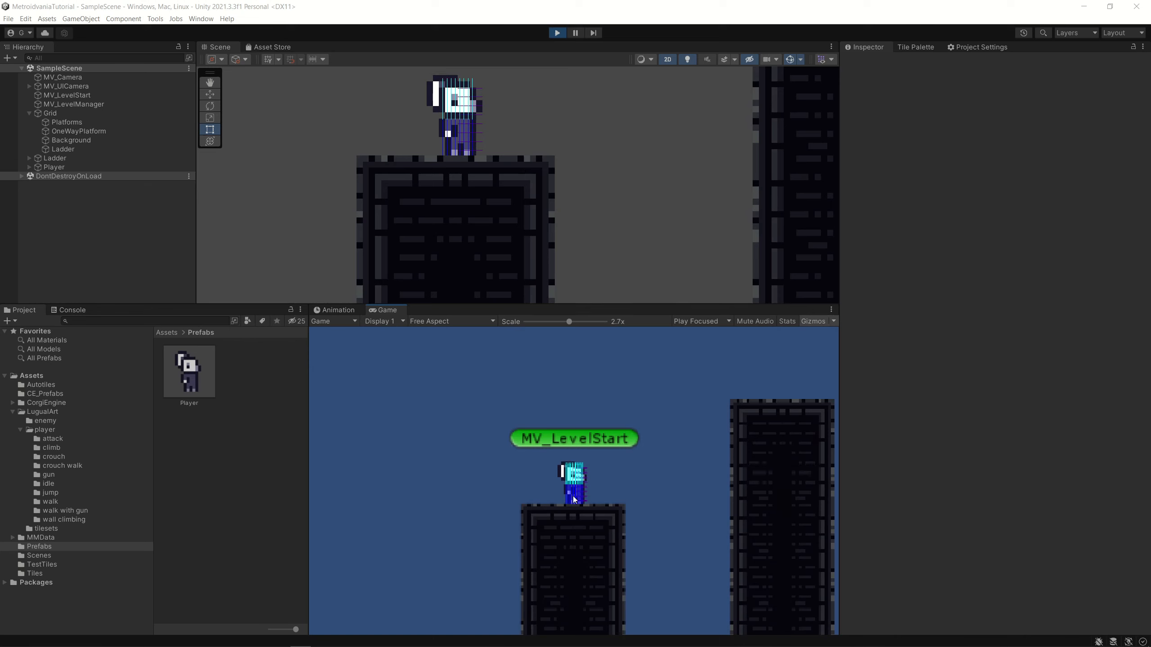
key("Right")
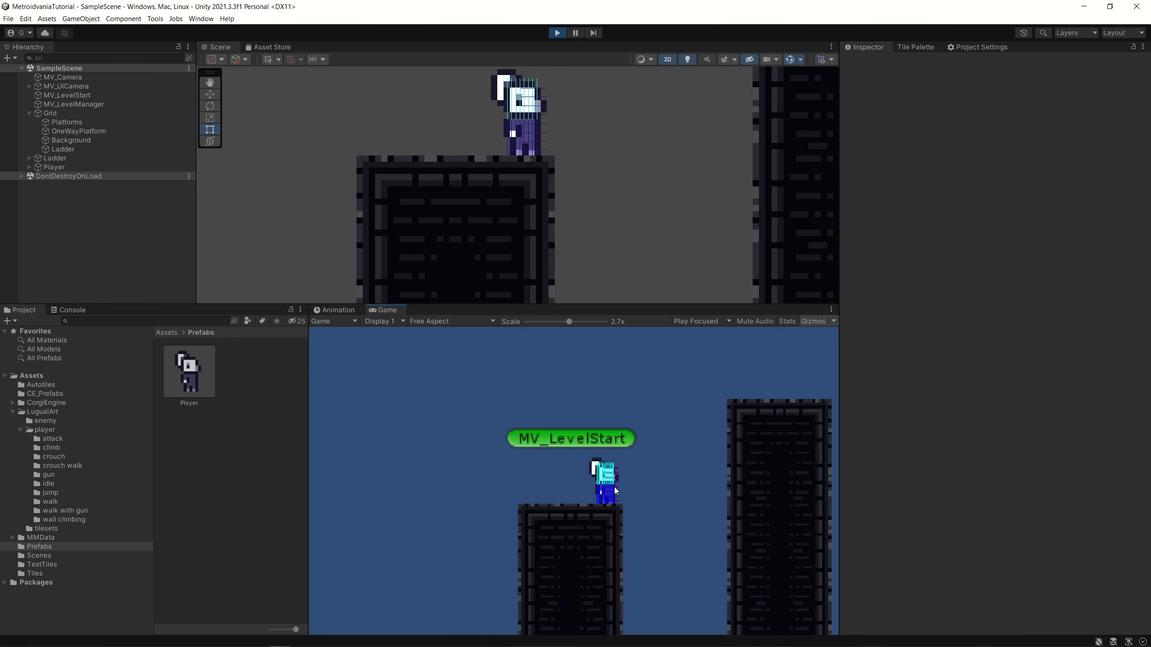
key("Right")
key("Left")
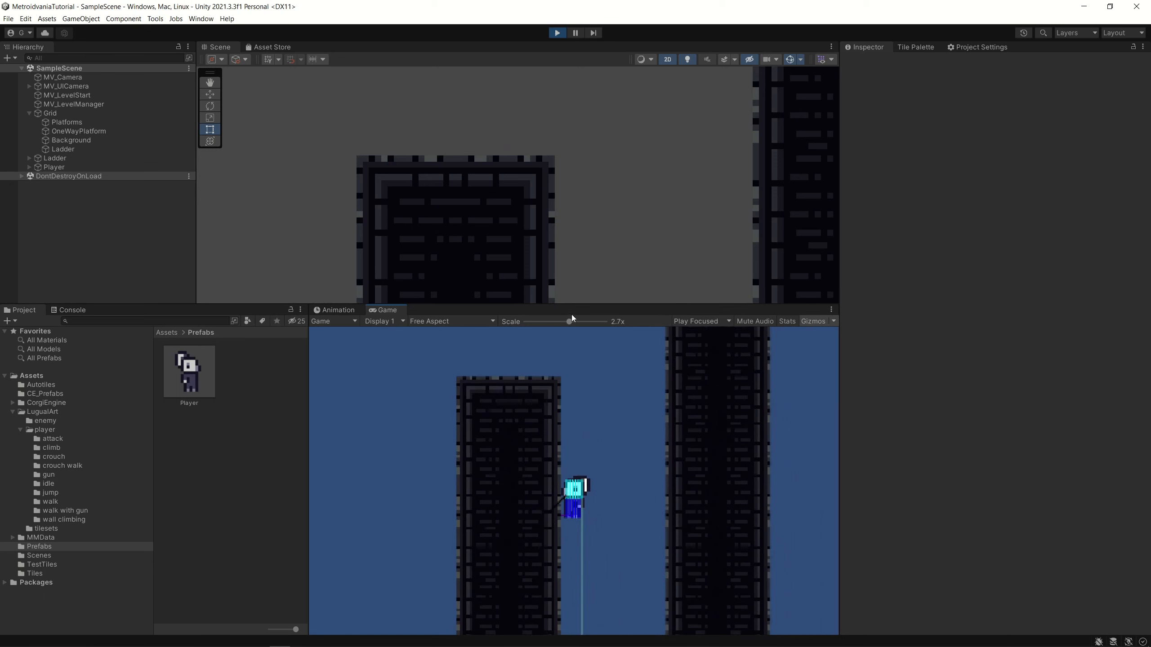
left_click_drag(569, 321, 605, 322)
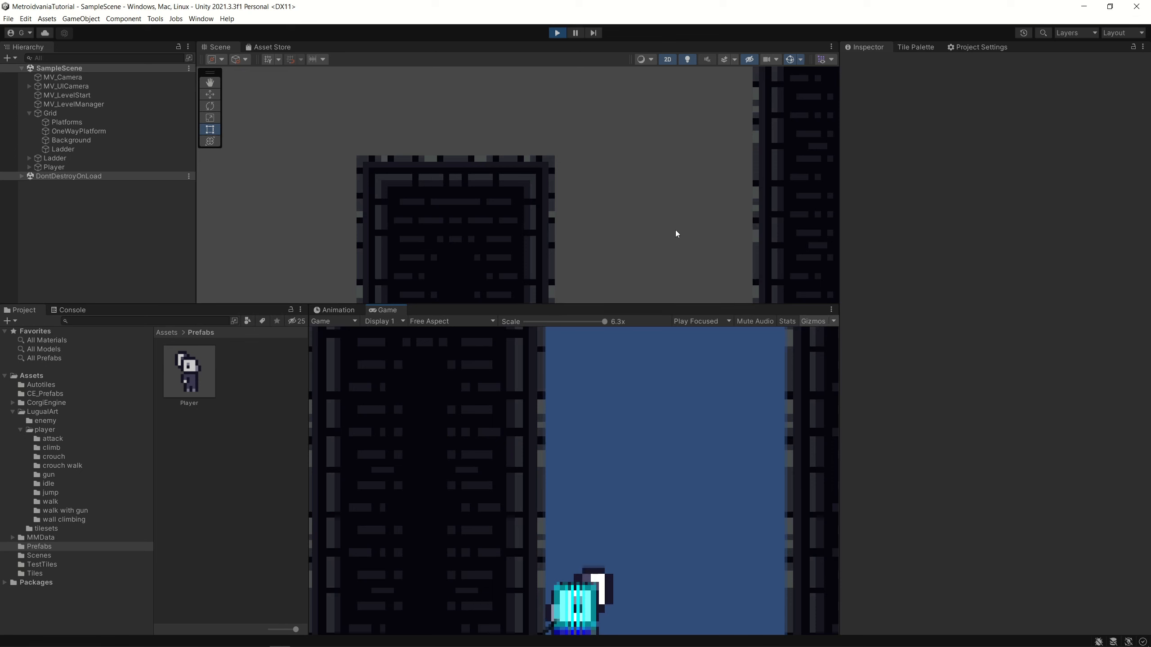
left_click(556, 34)
Set the Player prefab's wall clinging Raycast Vertical Offset to 3 and play-test it with the Game view scaled to 3.5x
left_click(209, 373)
scroll(1097, 459, "down", 5)
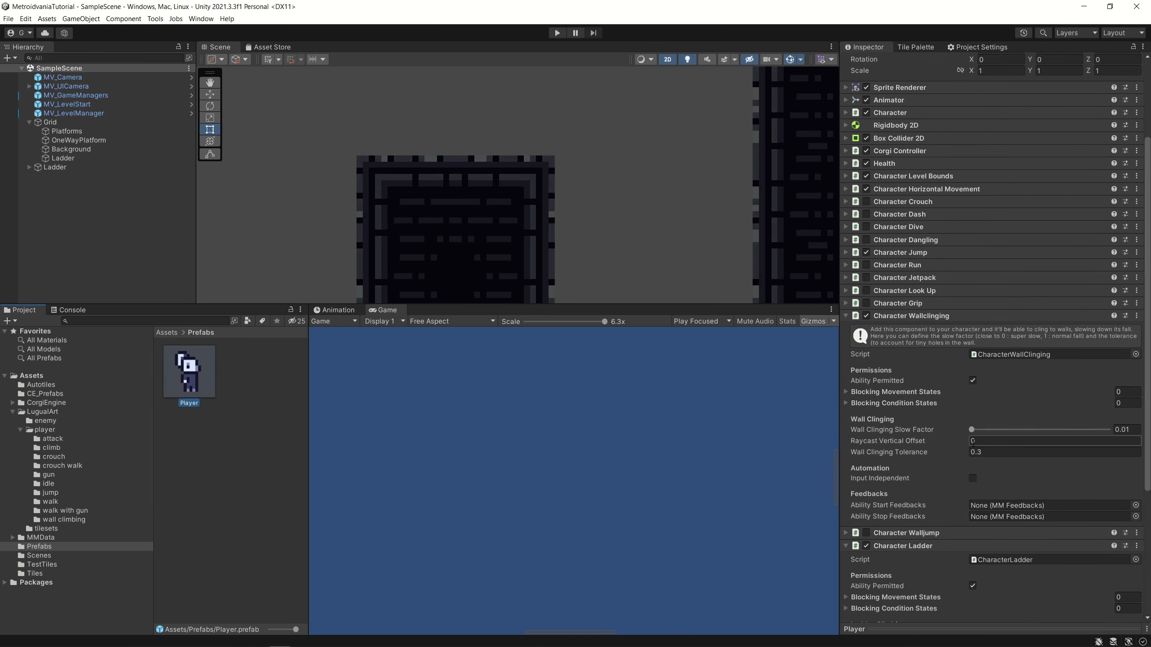
left_click(972, 440)
type("3")
left_click(560, 35)
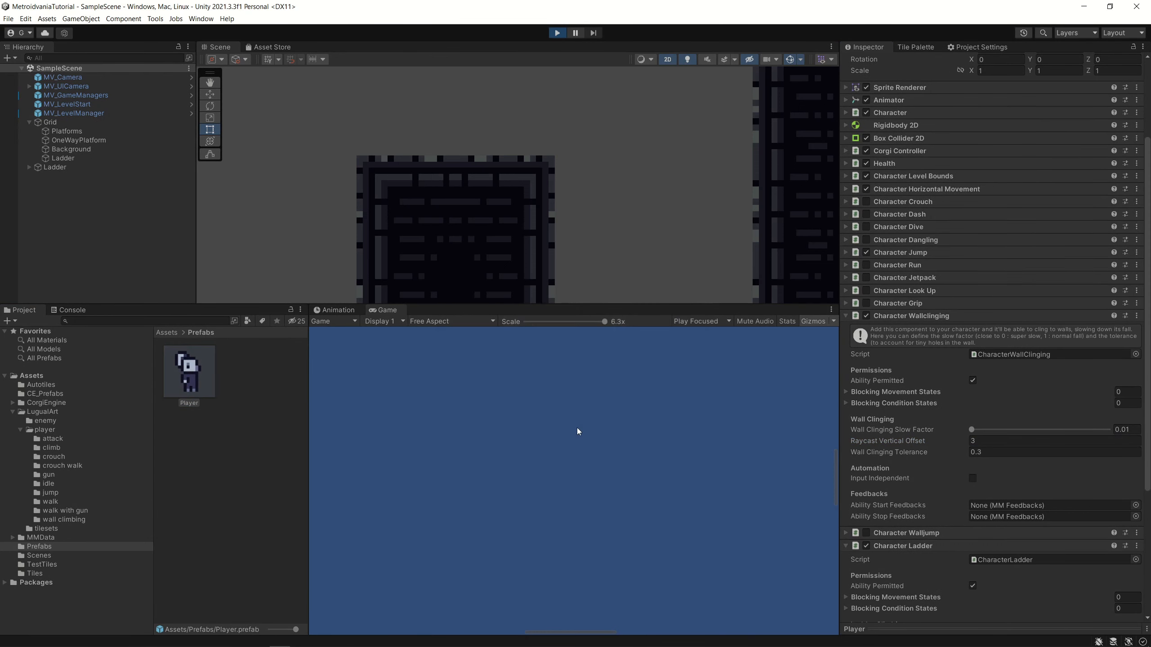
key("a")
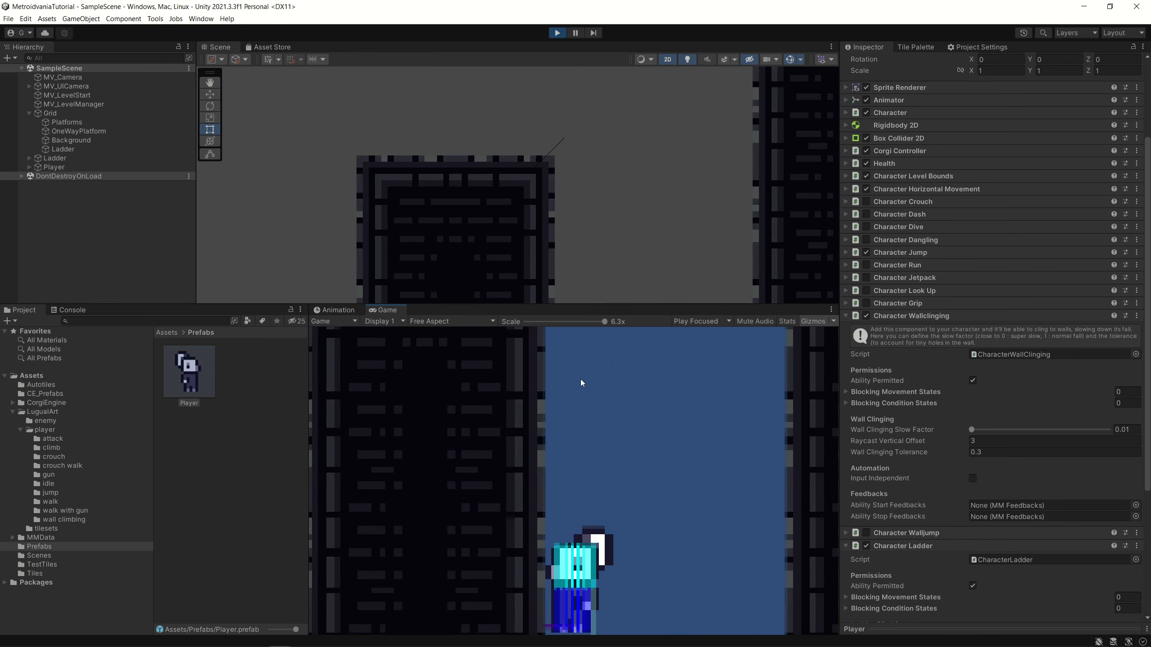
left_click_drag(603, 322, 580, 318)
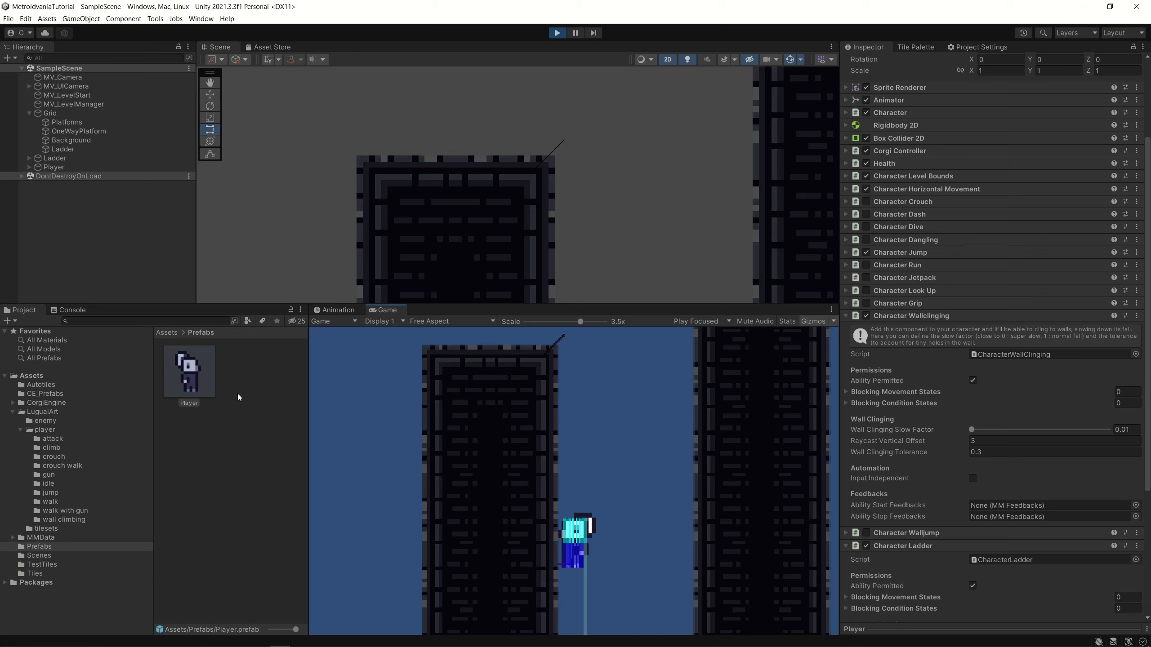
left_click(557, 33)
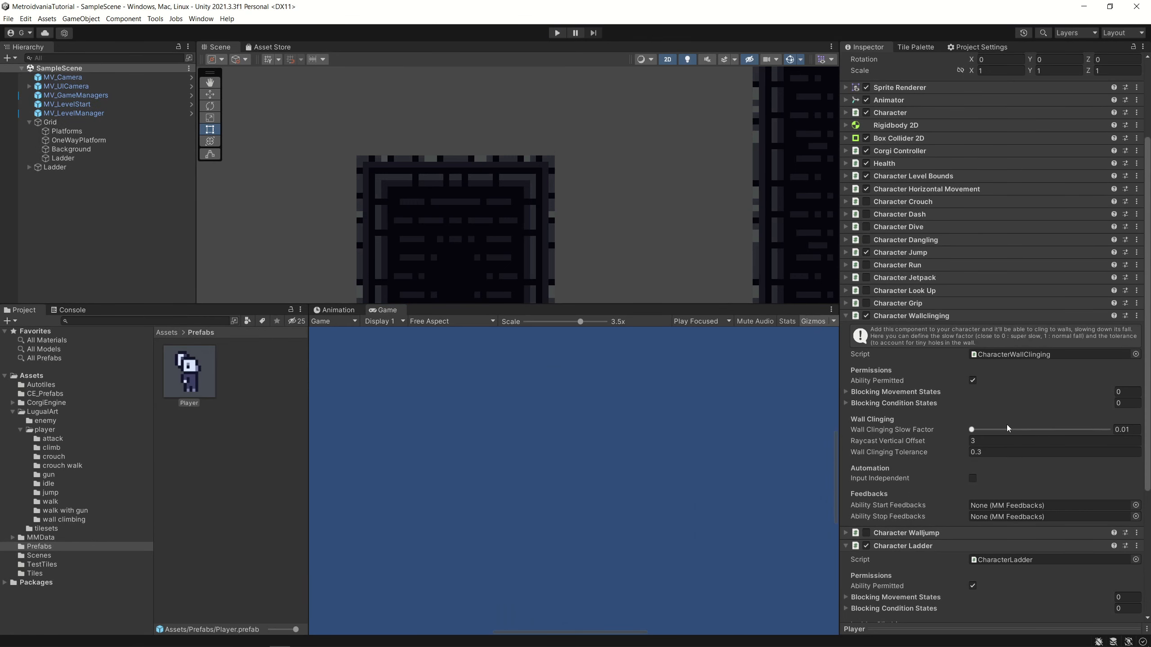
Set the wall clinging Raycast Vertical Offset back to 0
left_click(996, 438)
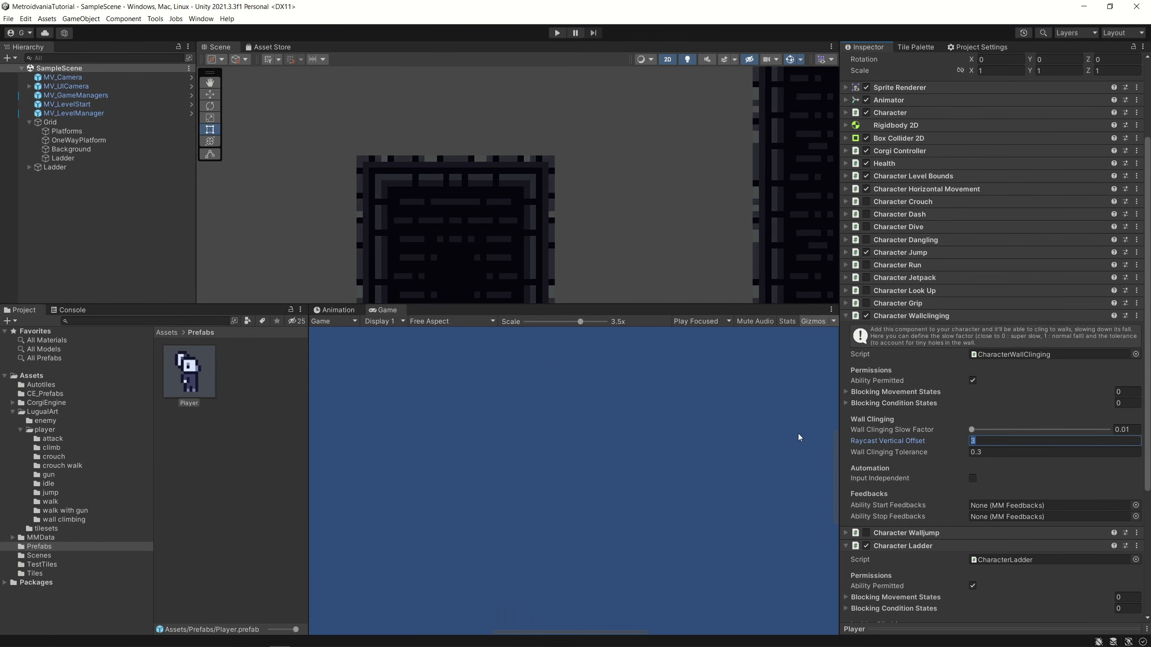
type("0")
scroll(549, 172, "up", 2)
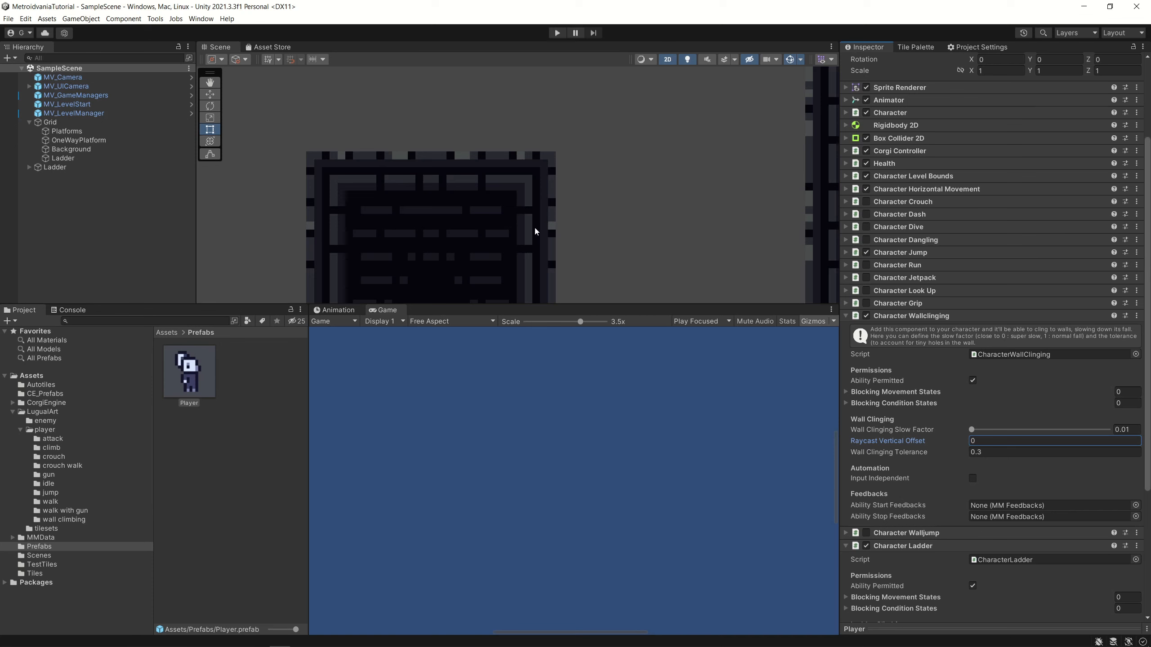
Examine the pillars and the ladder in the Scene view, selecting the Ladder object and switching to the Move tool
scroll(521, 210, "down", 16)
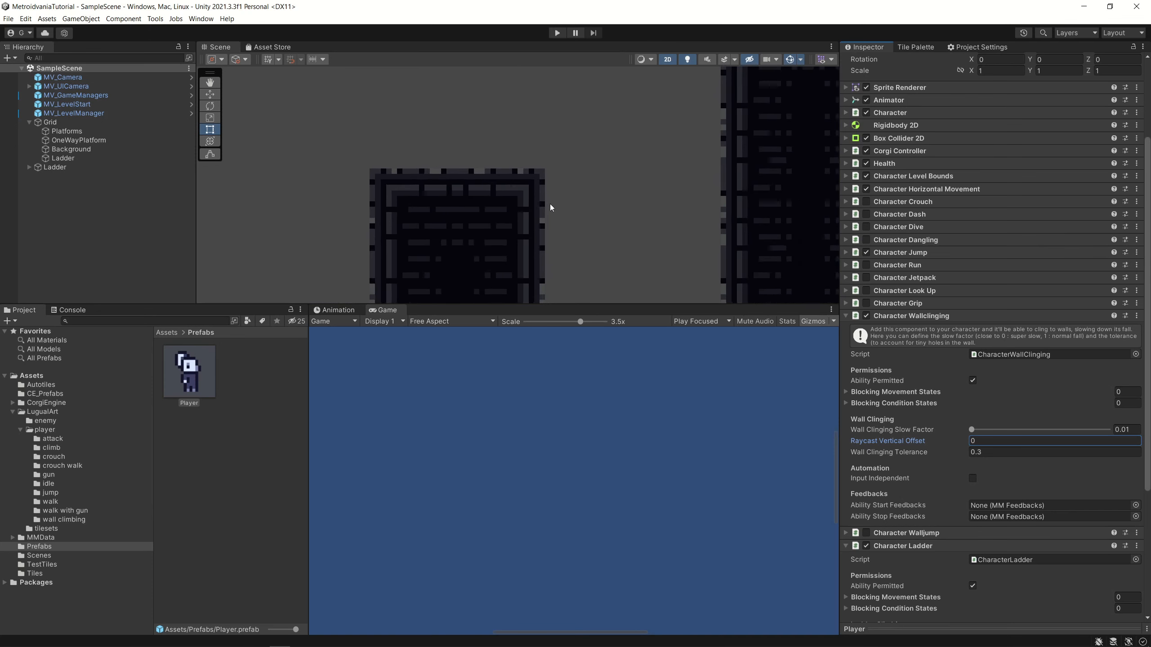
middle_click_drag(561, 215, 561, 119)
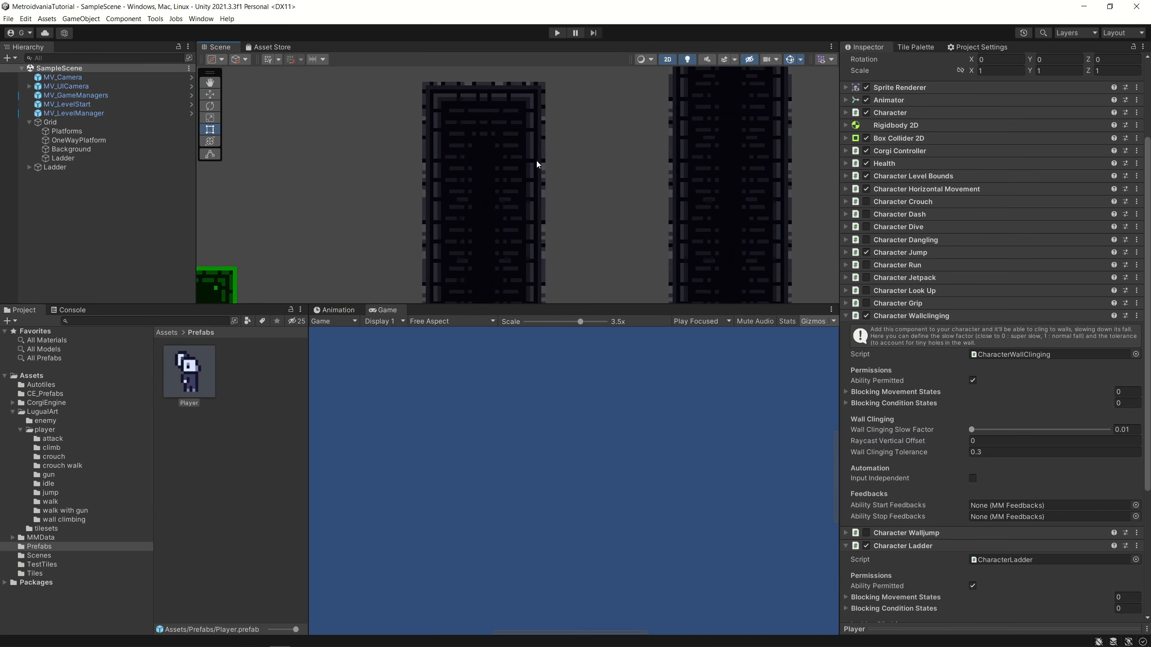
scroll(339, 235, "down", 2)
middle_click_drag(324, 273, 590, 126)
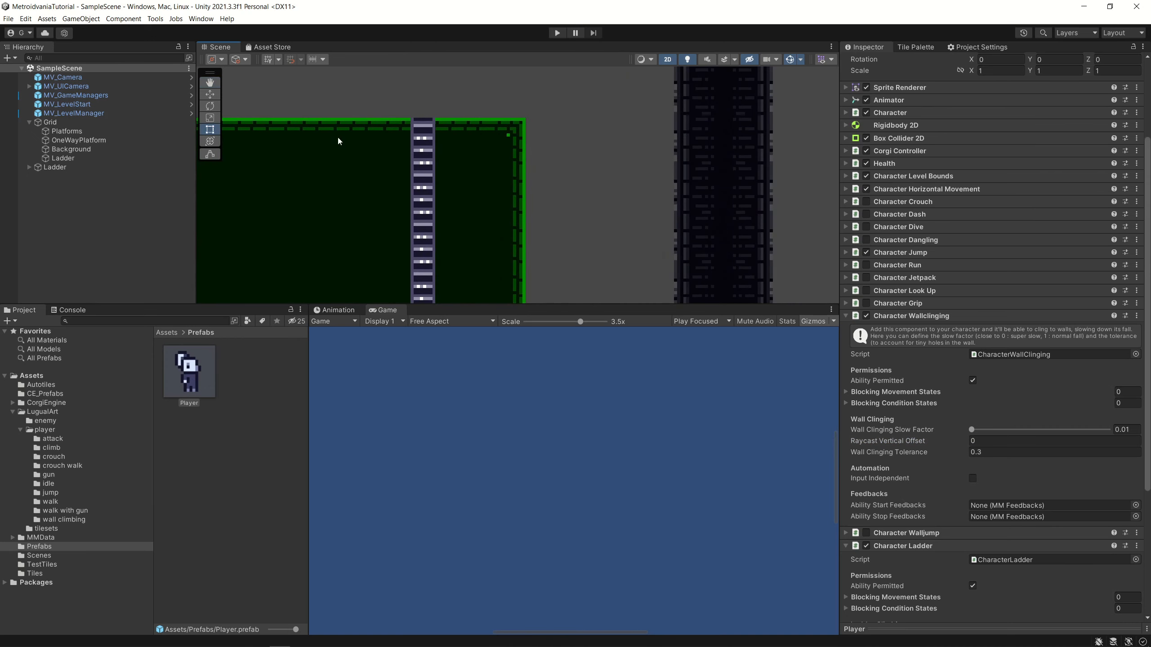
scroll(399, 137, "up", 10)
left_click(411, 183)
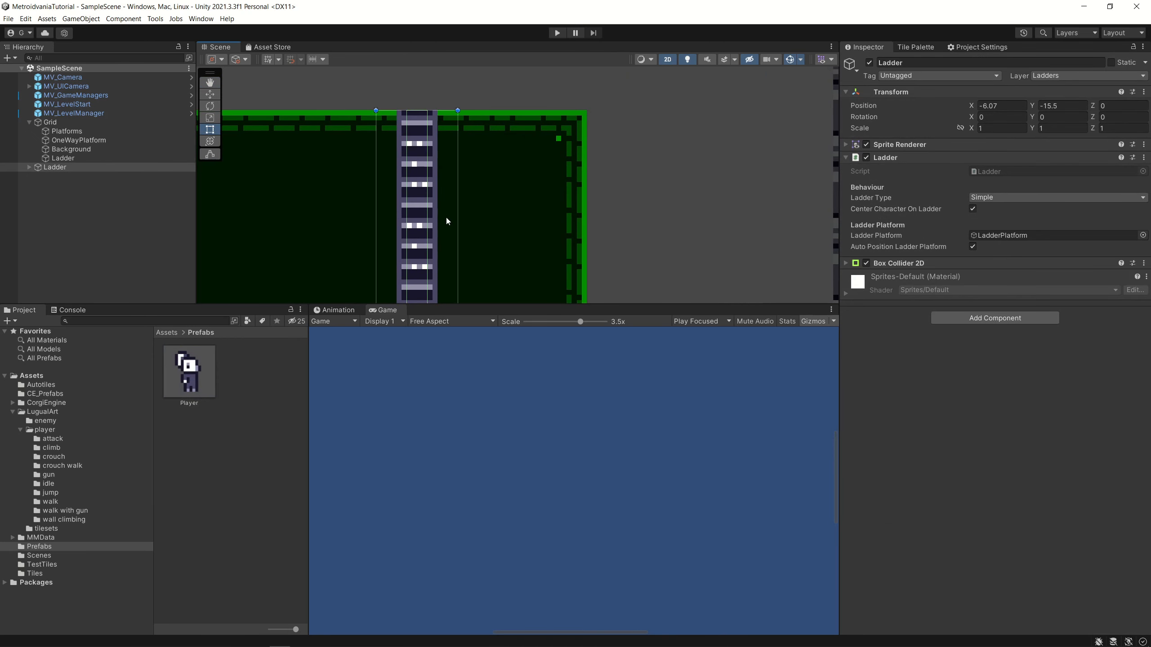
scroll(446, 216, "down", 5)
middle_click_drag(634, 259, 623, 91)
left_click(209, 94)
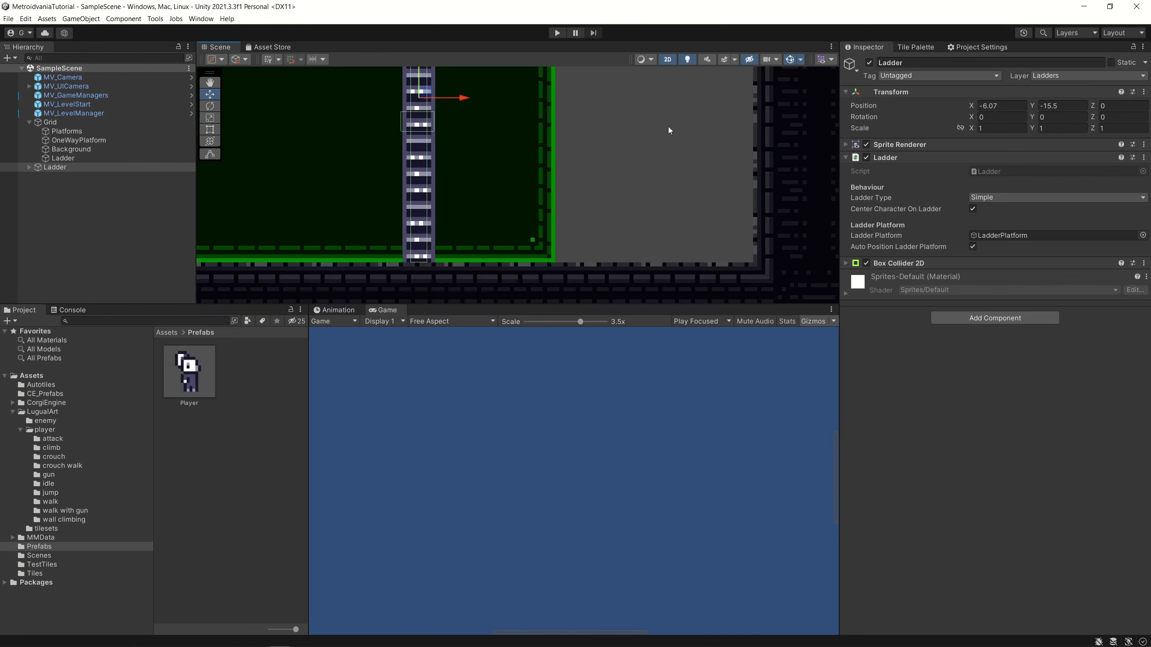
scroll(668, 125, "up", 2)
middle_click_drag(650, 132, 505, 357)
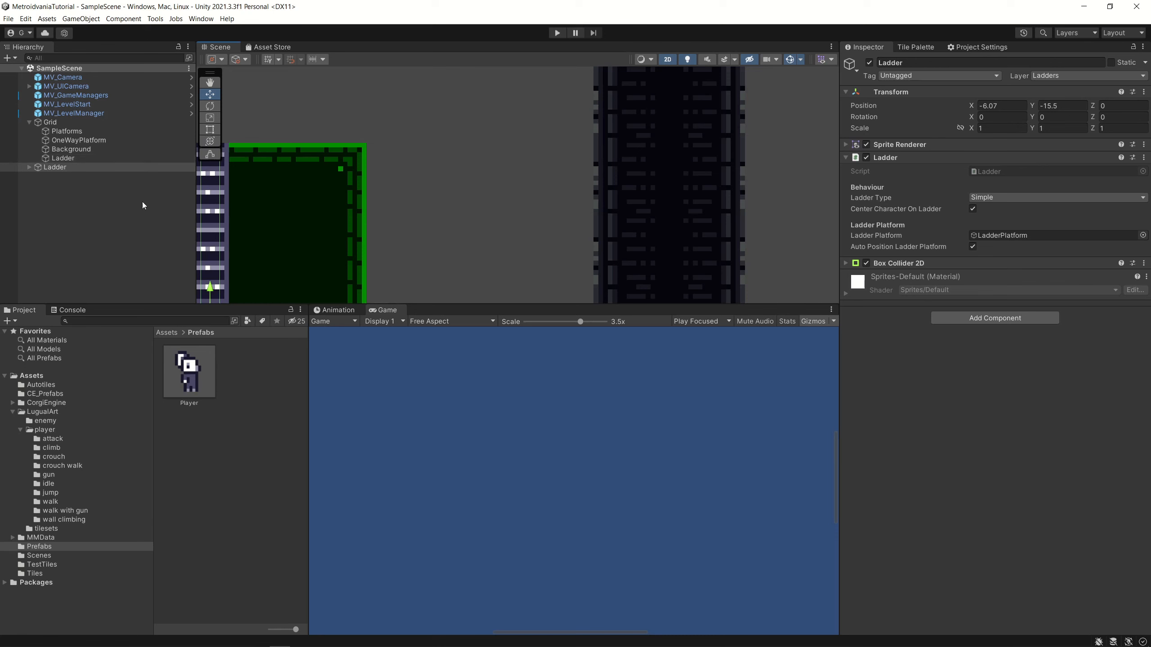
Set the Player prefab's Wall Clinging Slow Factor to 0.921 and play-test the slide down the start pillar's side
left_click(201, 371)
scroll(914, 451, "down", 3)
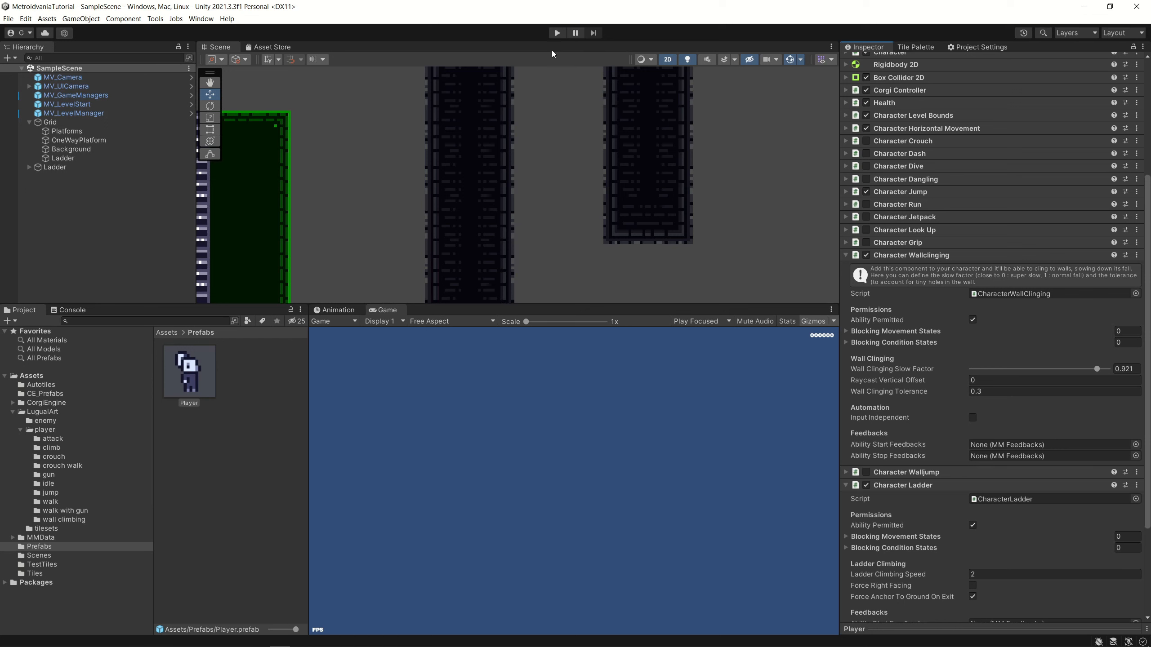
left_click(557, 33)
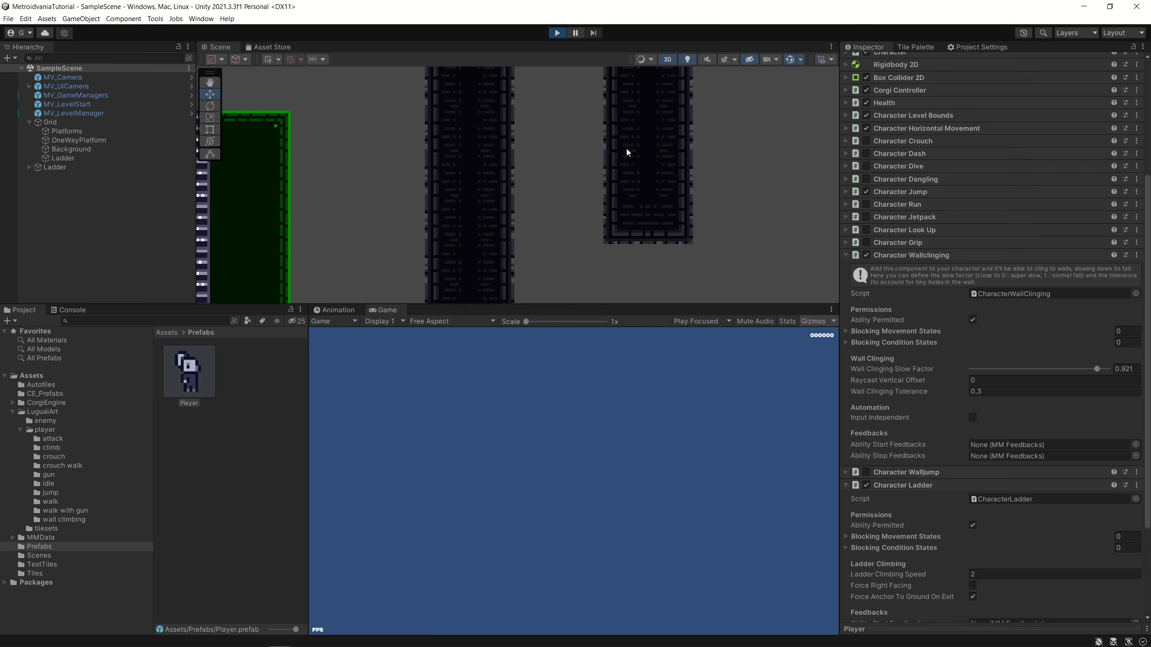
key("Right")
key("Left")
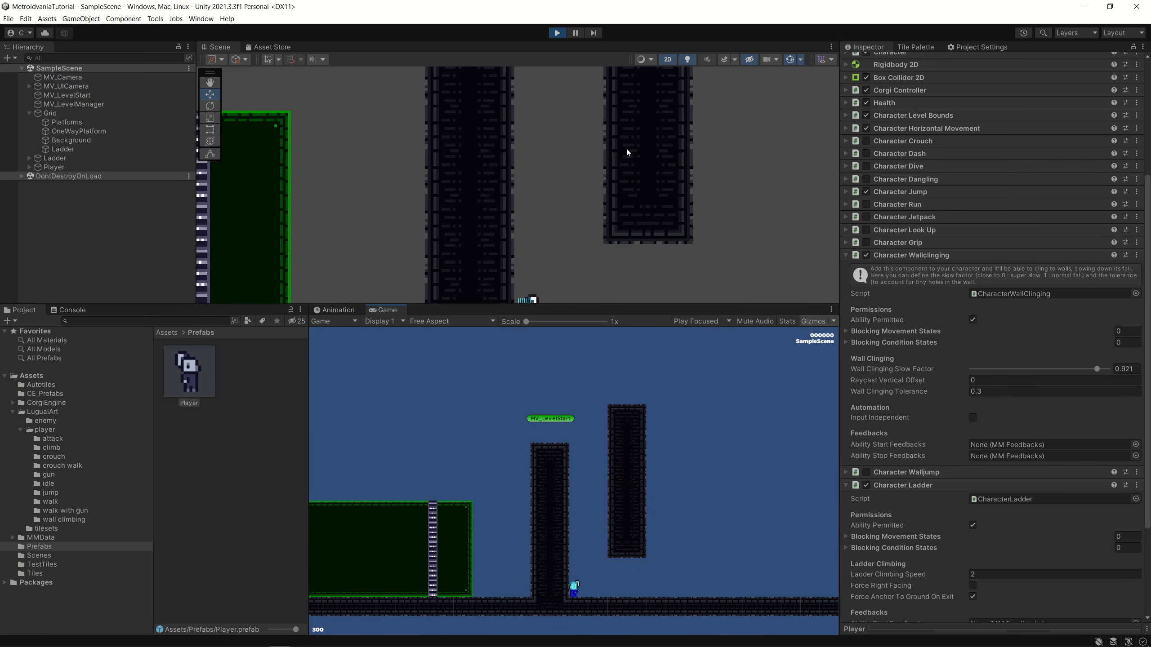
left_click(558, 33)
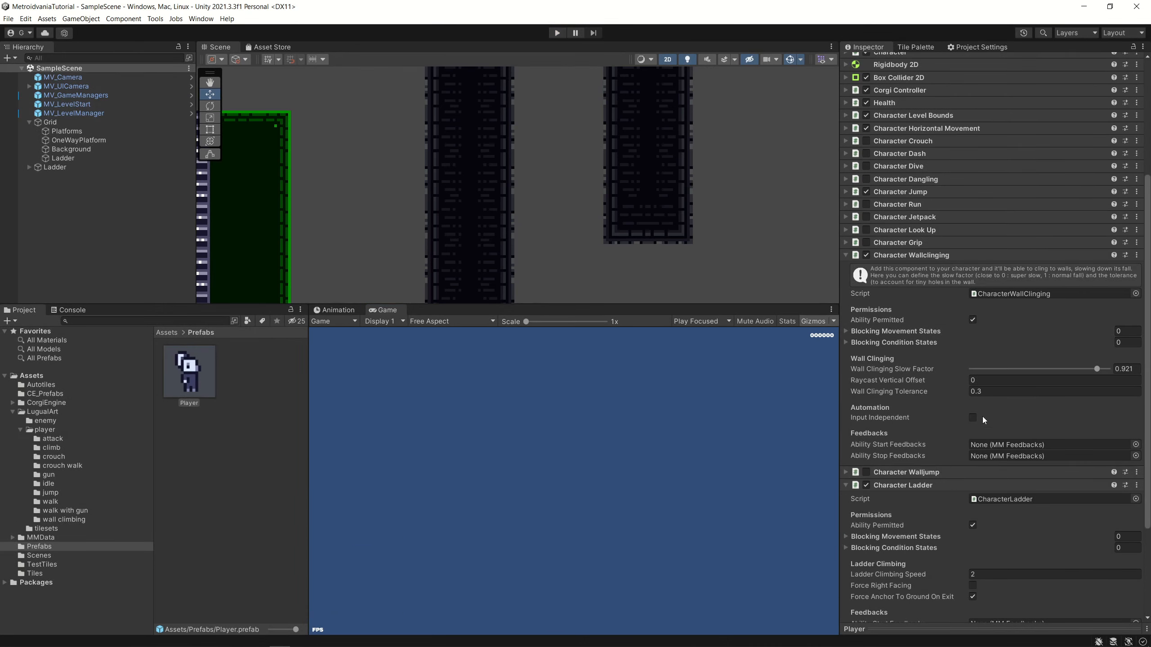
Enable Input Independent for the Player's wall clinging and play-test sliding and jumping beside the start pillar
left_click(972, 418)
left_click(557, 33)
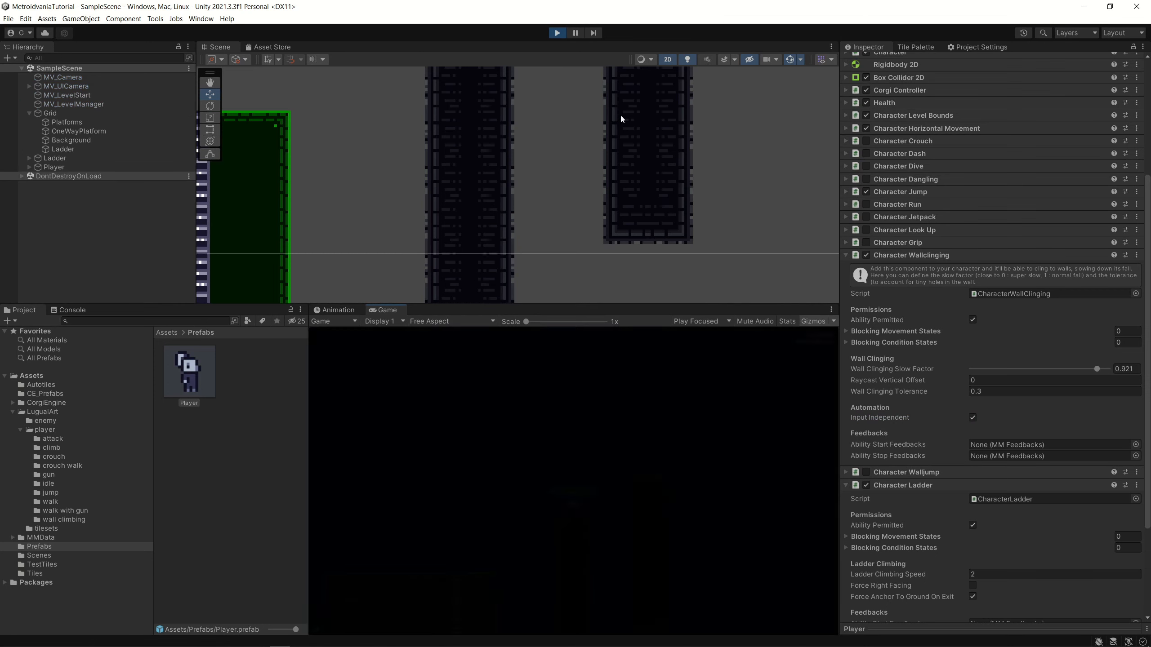
key("Right")
key("Left")
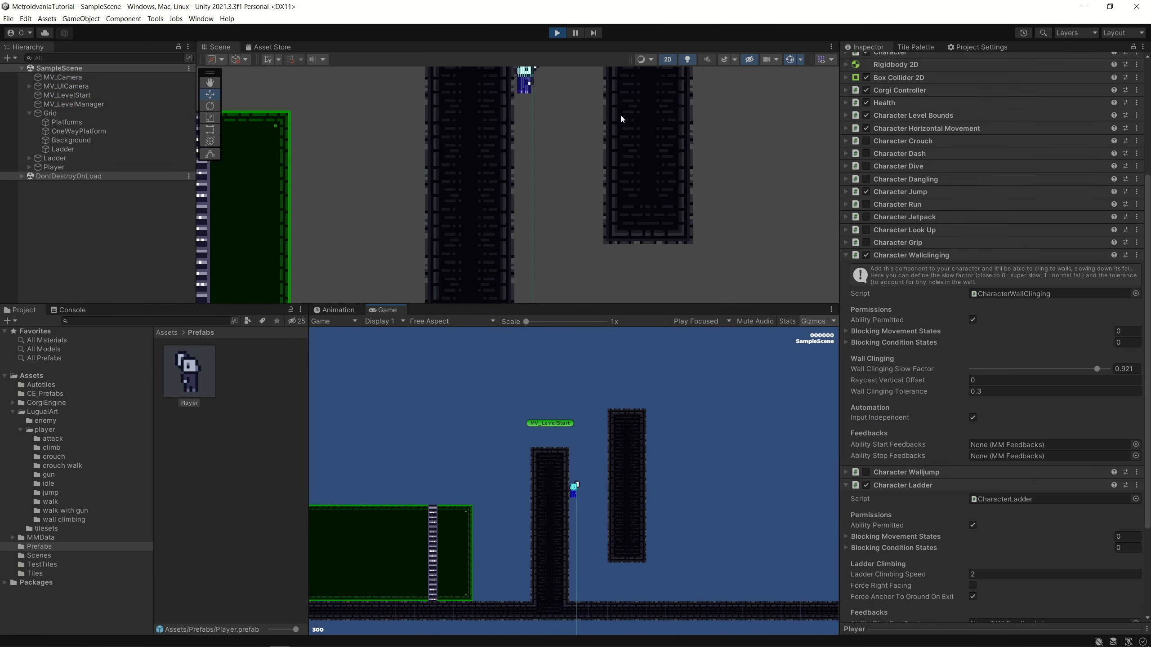
key("Right")
key("Left")
key("space")
key("Right")
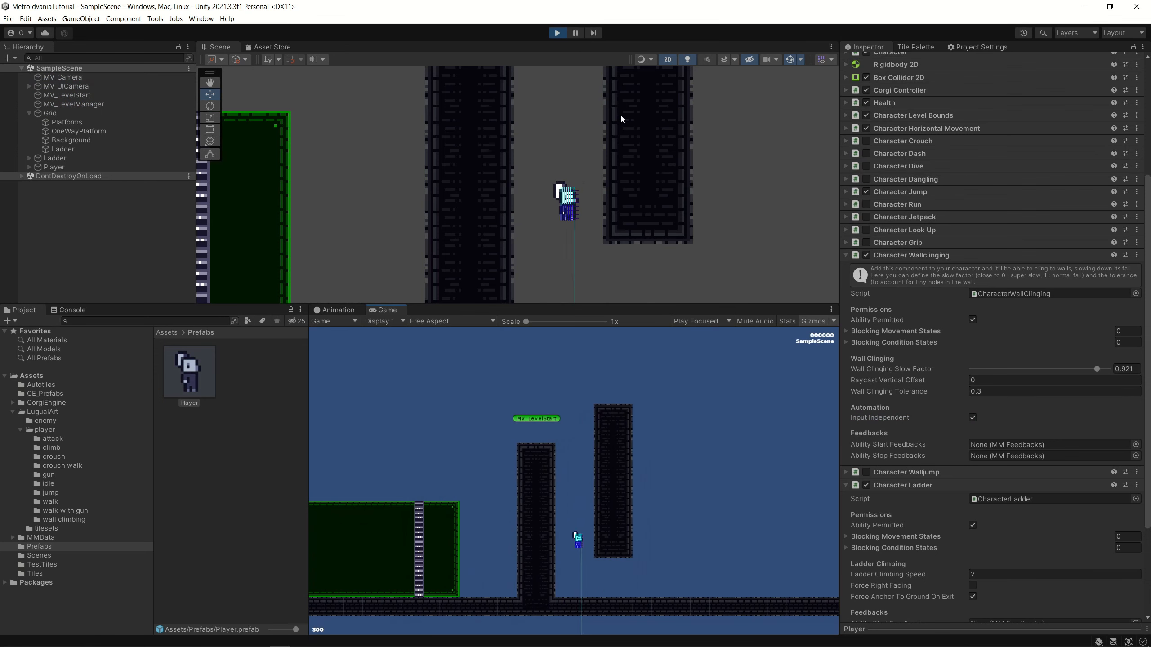
key("Left")
key("space")
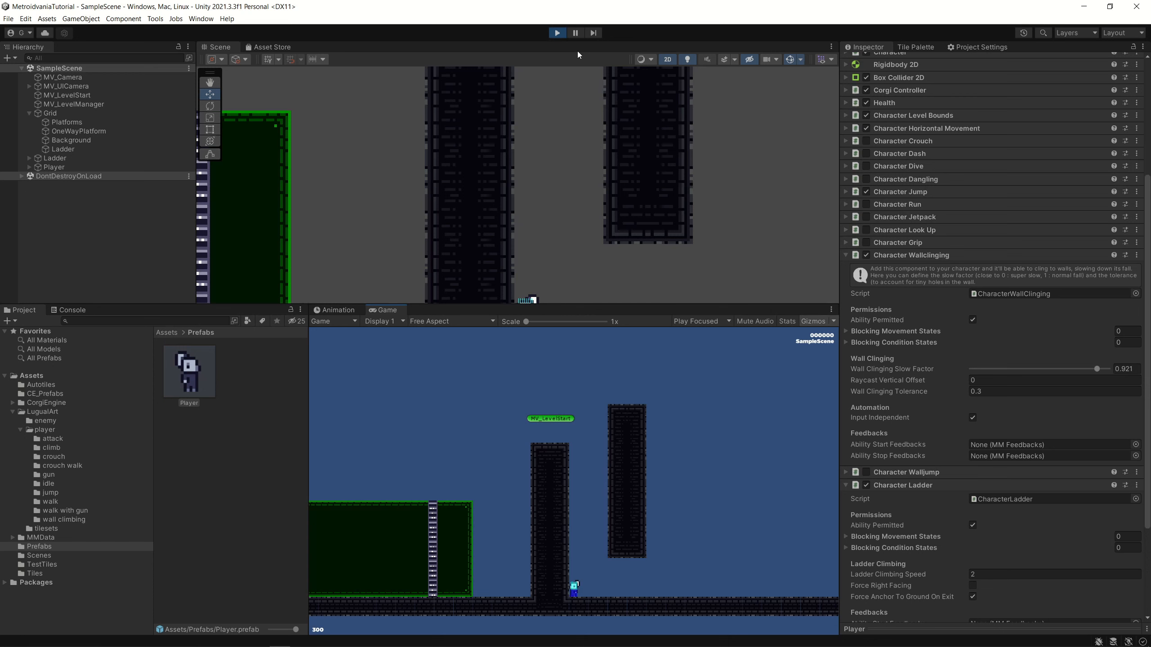
left_click(557, 33)
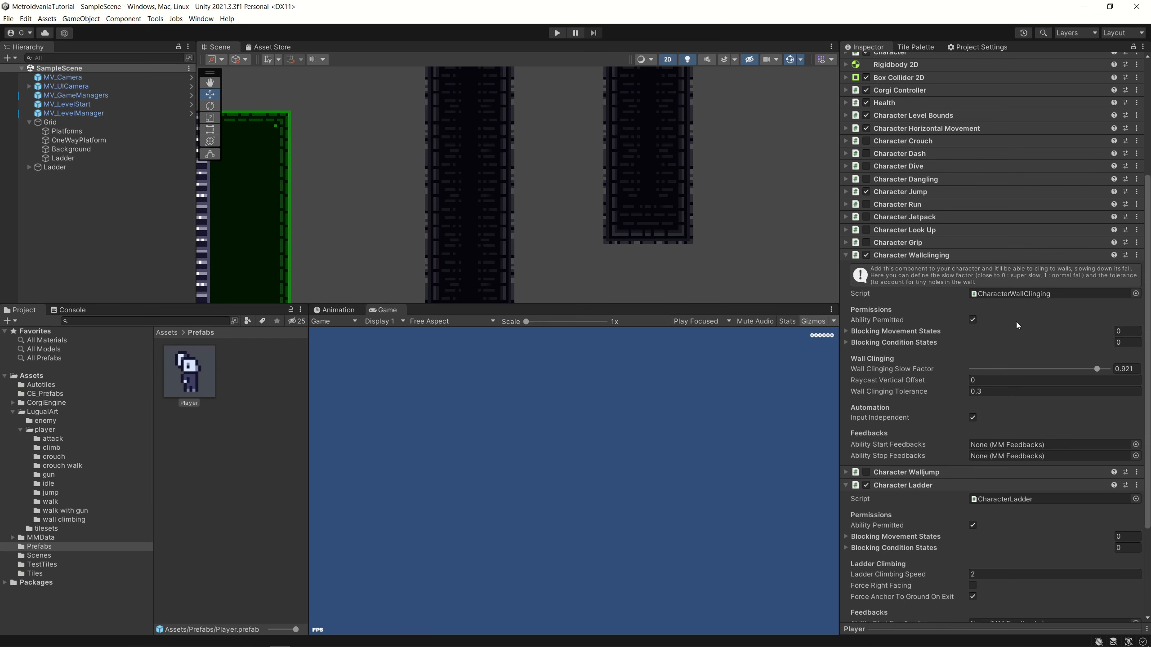
Enable the Character Walljump ability on the Player prefab and review its settings
left_click(198, 374)
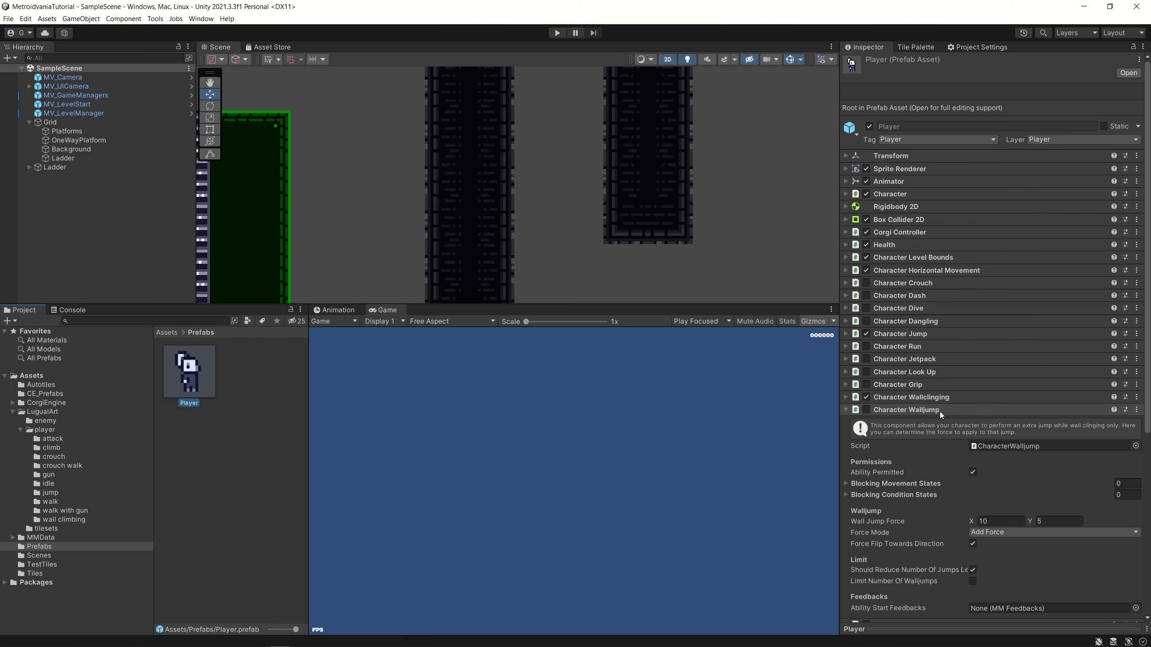
left_click(867, 413)
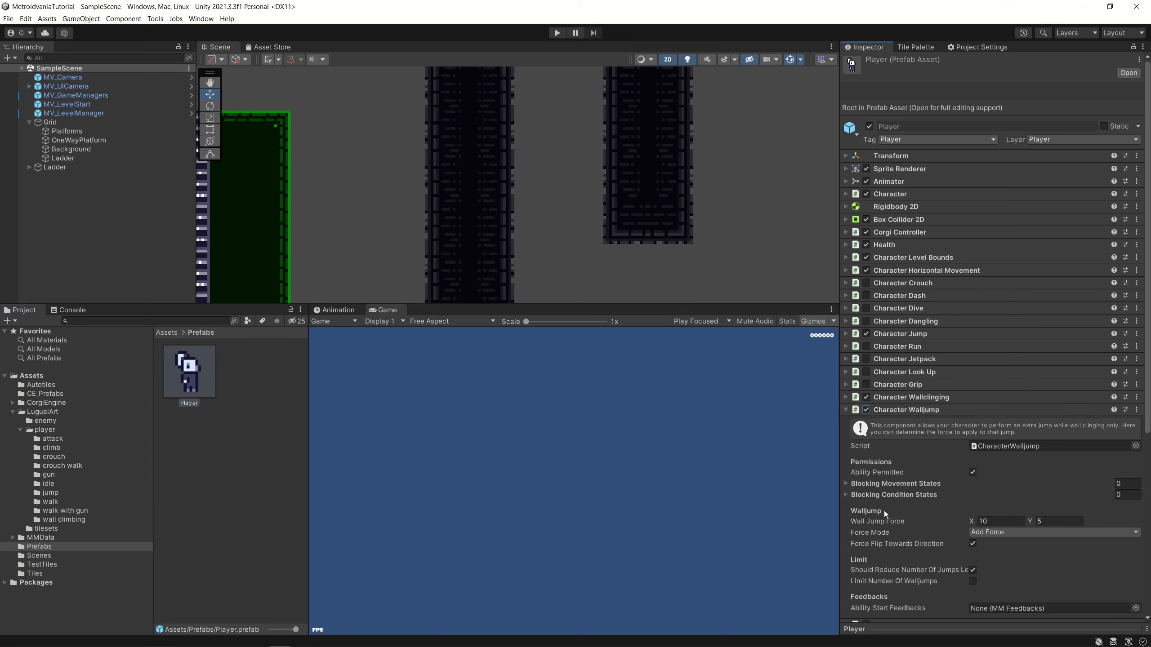
scroll(899, 482, "down", 3)
scroll(899, 482, "down", 2)
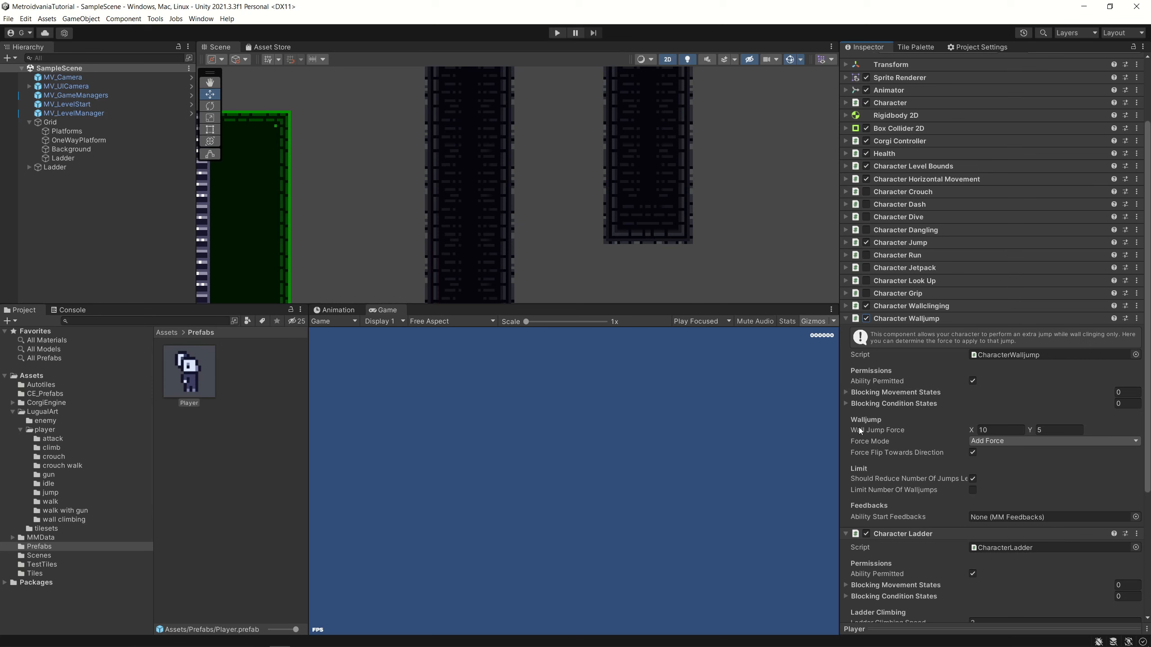
Run the game and play-test wall jumping off both pillars with the default Wall Jump Force, ending the play session
left_click(557, 33)
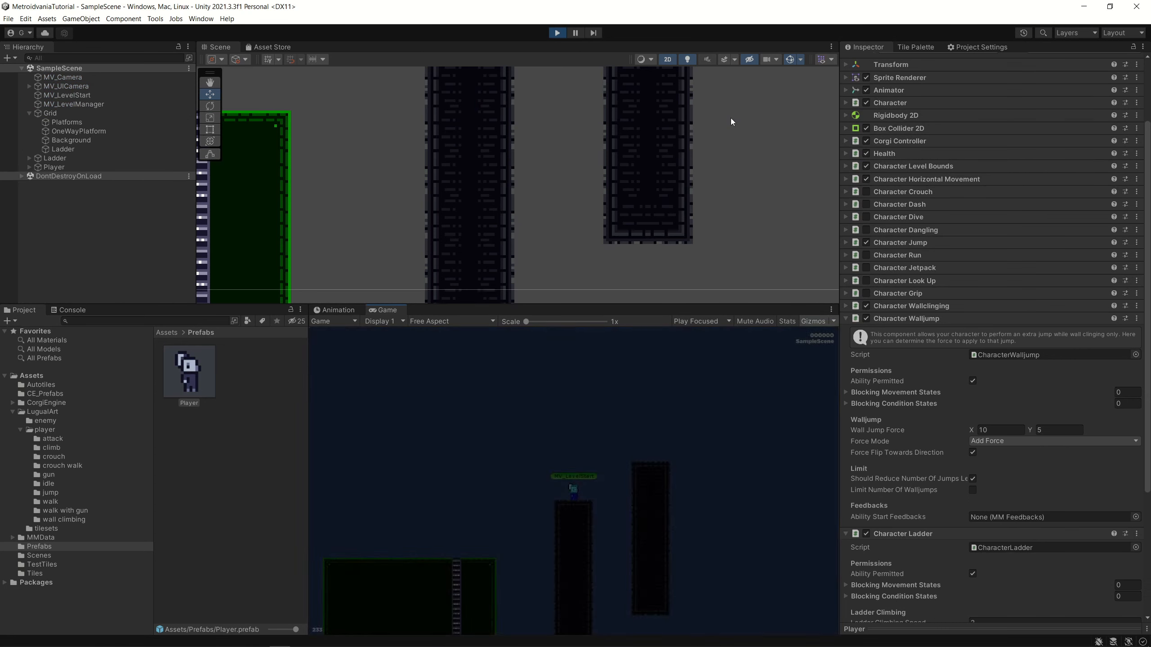
key("Right")
key("Left")
key("space")
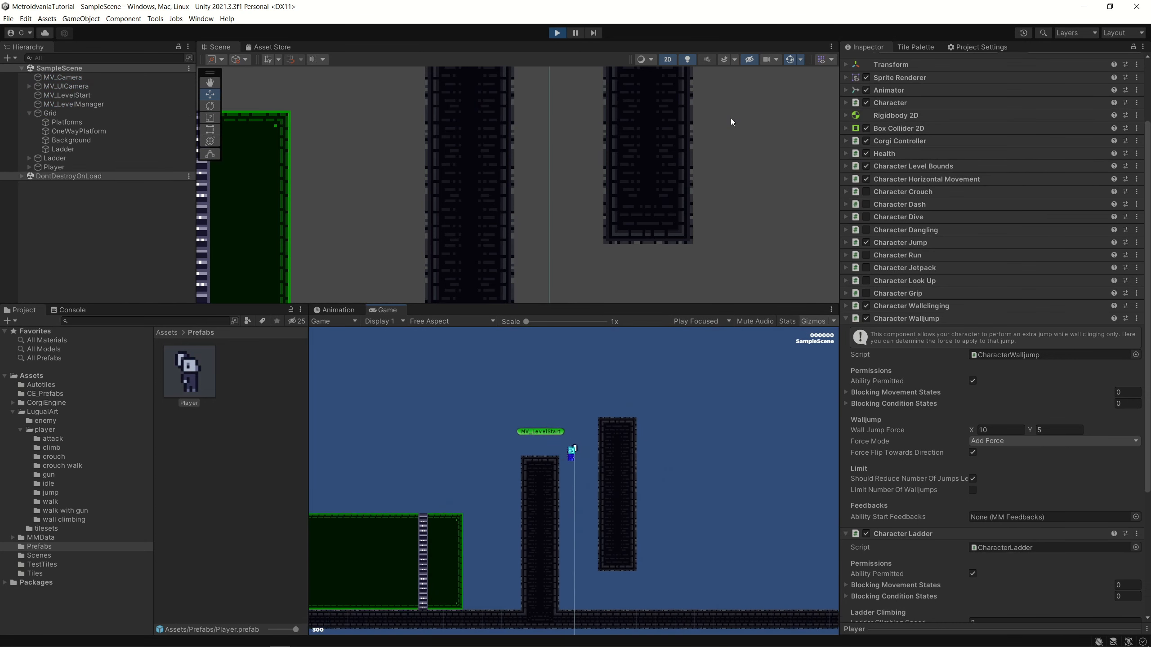
key("Right")
key("space")
key("Right")
key("Left")
key("Right")
key("space")
key("Left")
key("Right")
key("space")
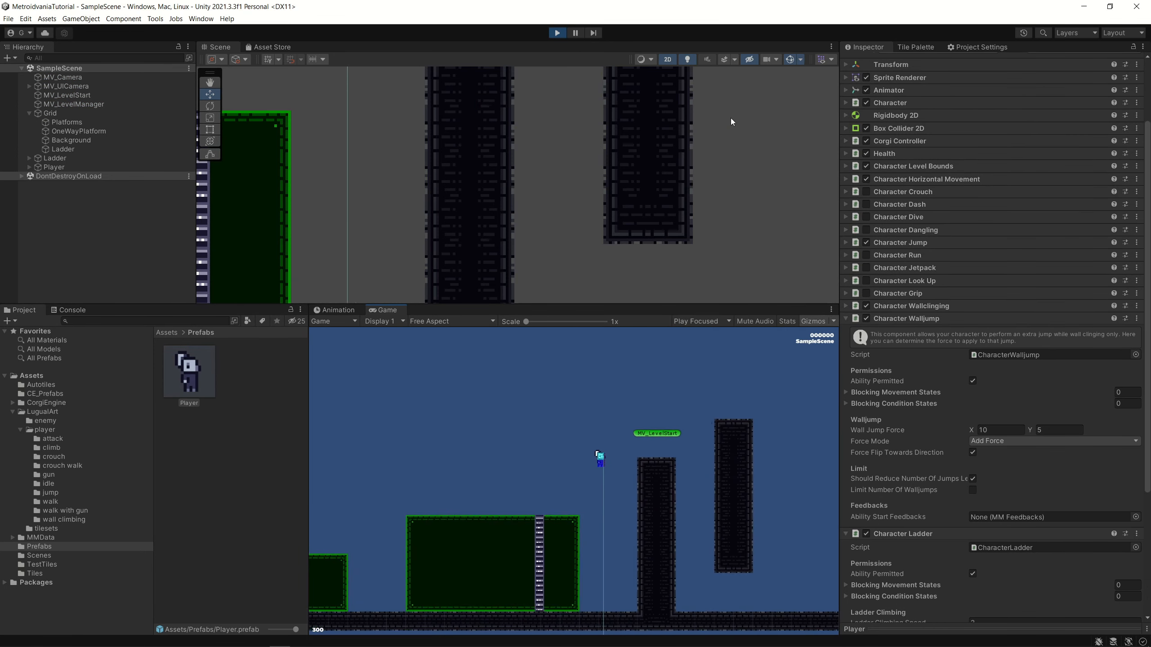
key("Left")
key("Right")
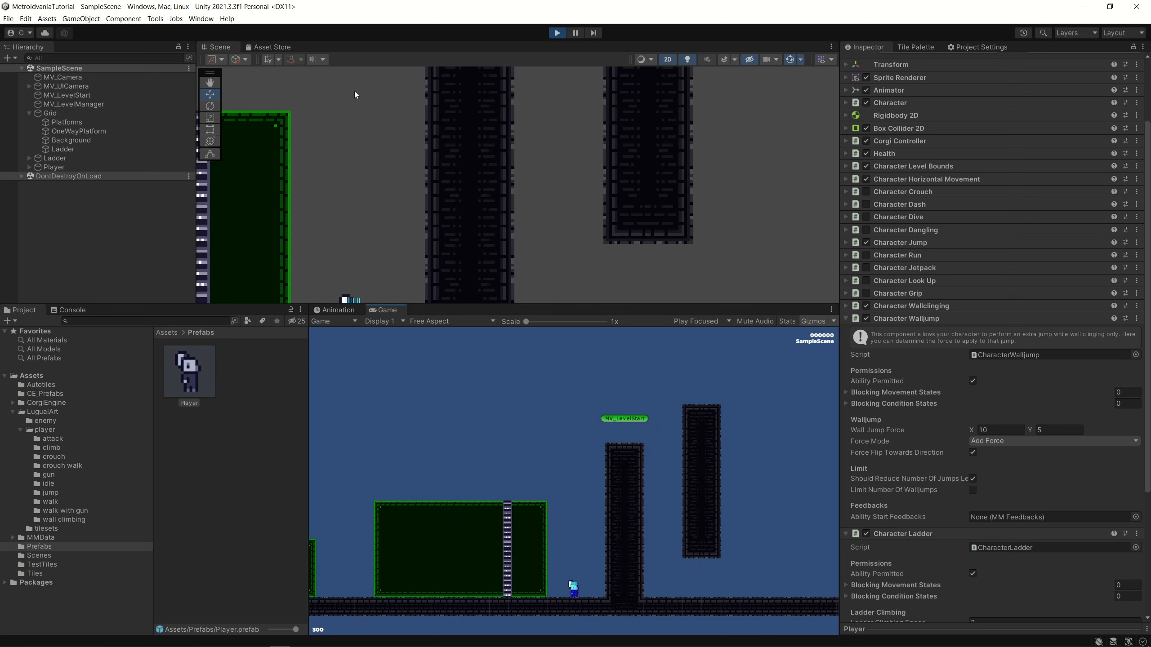
left_click(561, 33)
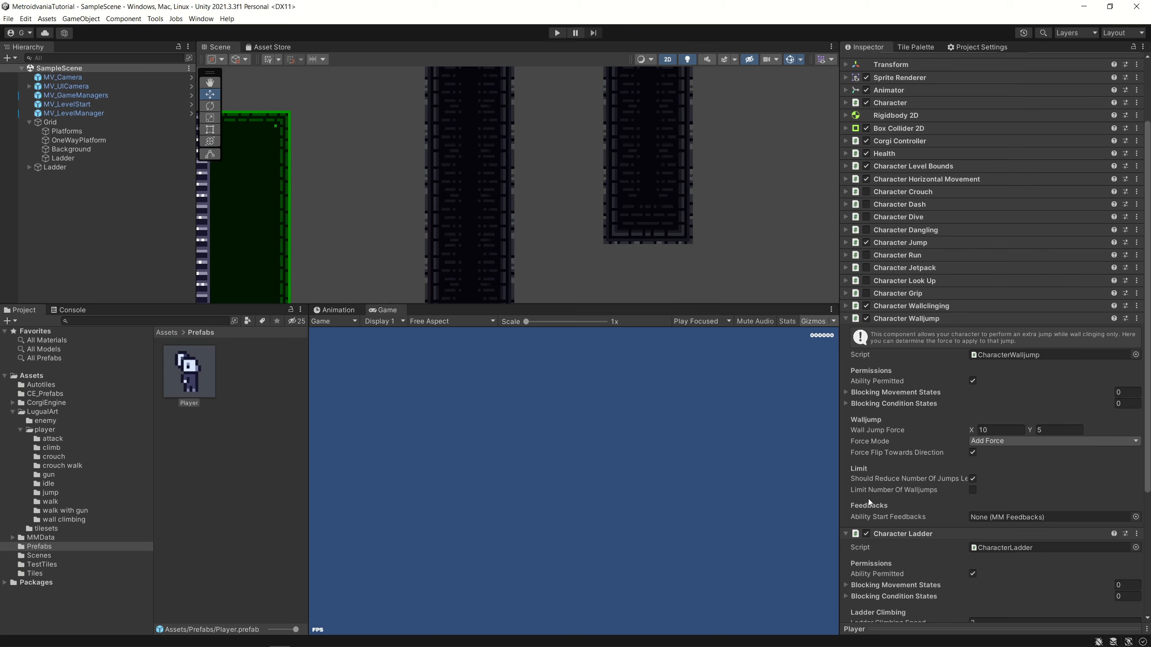
Set the Wall Jump Force X to 30 and play-test wall jumps between the pillars
left_click(1047, 429)
left_click(995, 431)
left_click(557, 35)
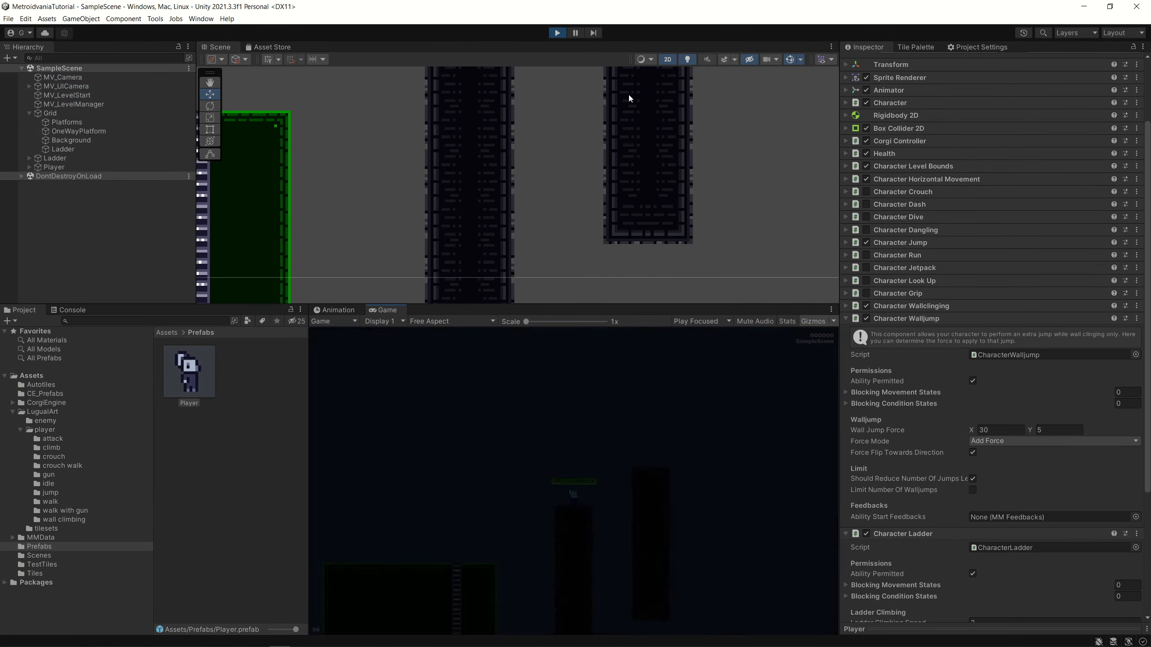
key("Right")
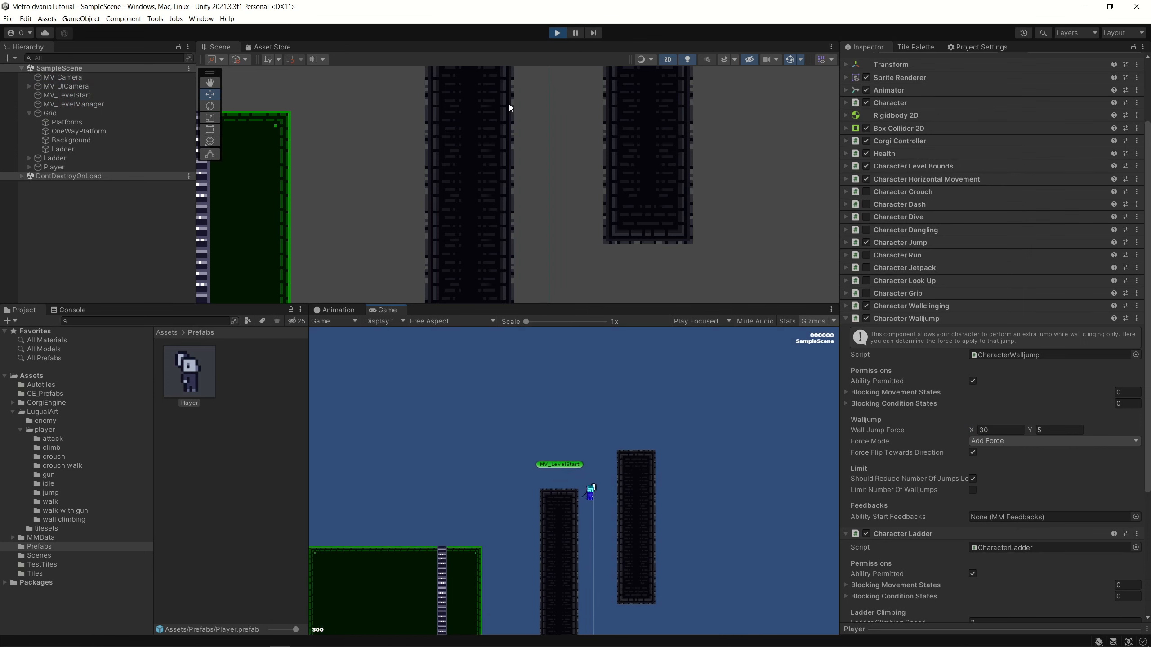
key("space")
key("space")
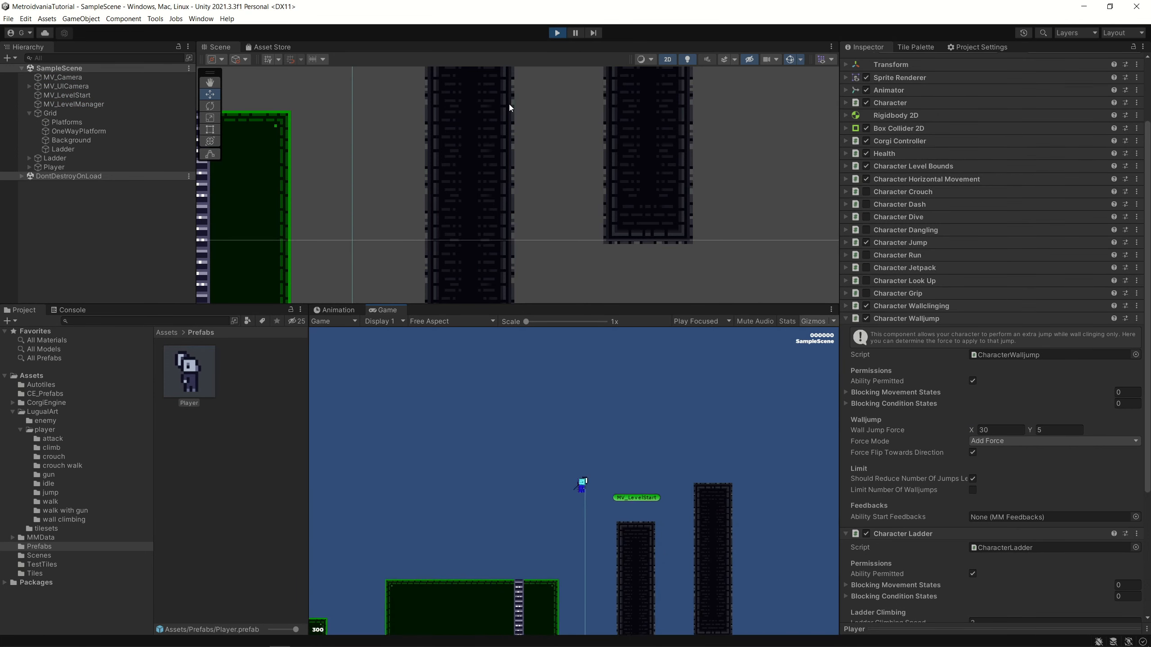
key("Right")
key("space")
key("Right")
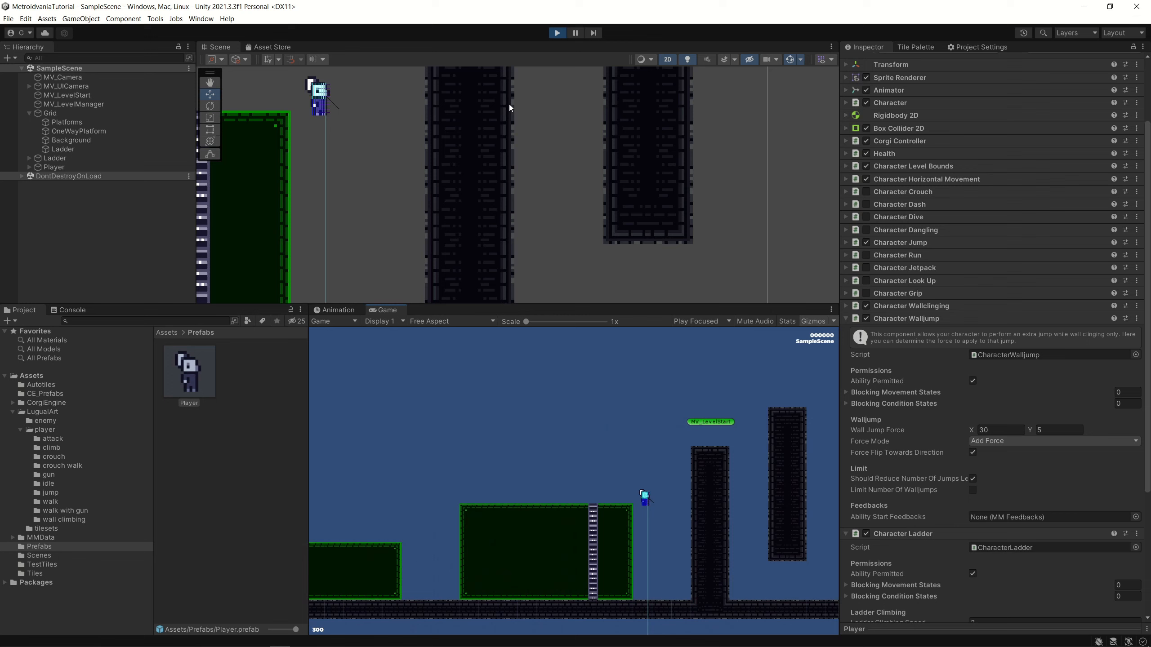
key("space")
key("Left")
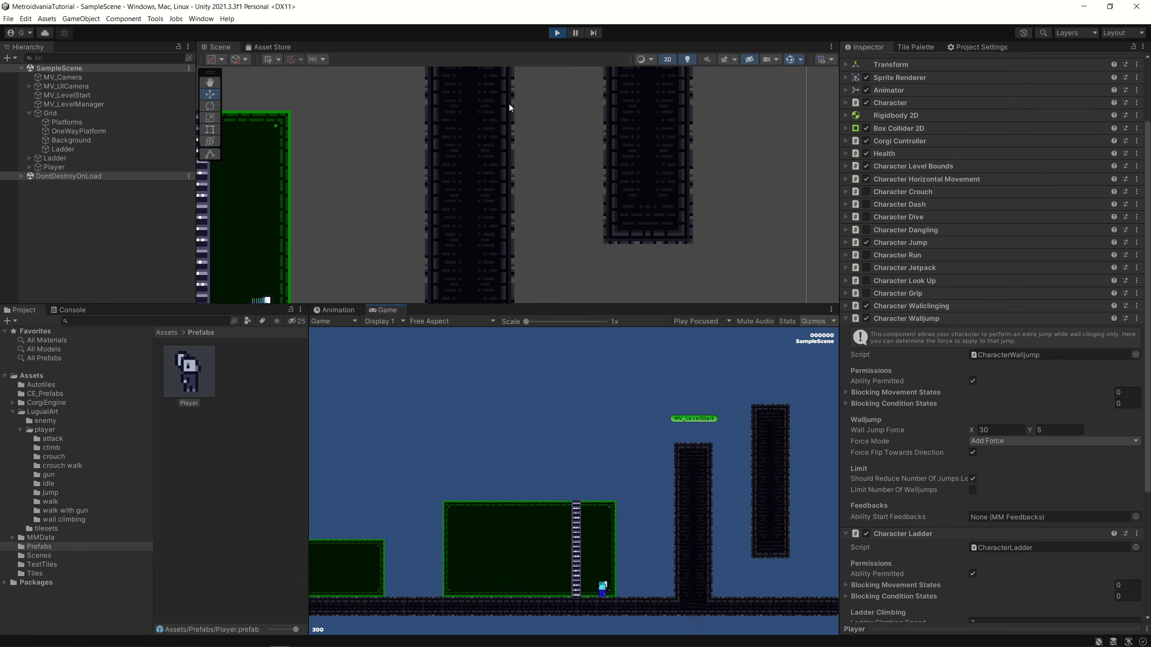
Climb the ladder in the running game, test more wall jumps against the start pillar and stop the game
key("Up")
key("Up")
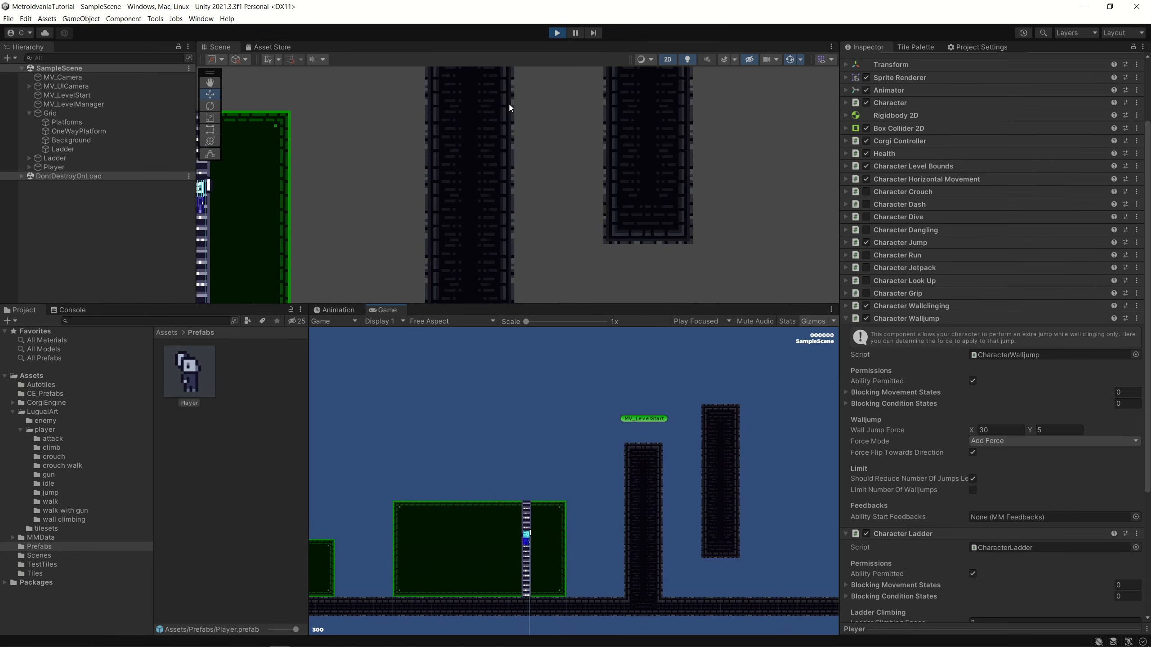
key("Right")
key("space")
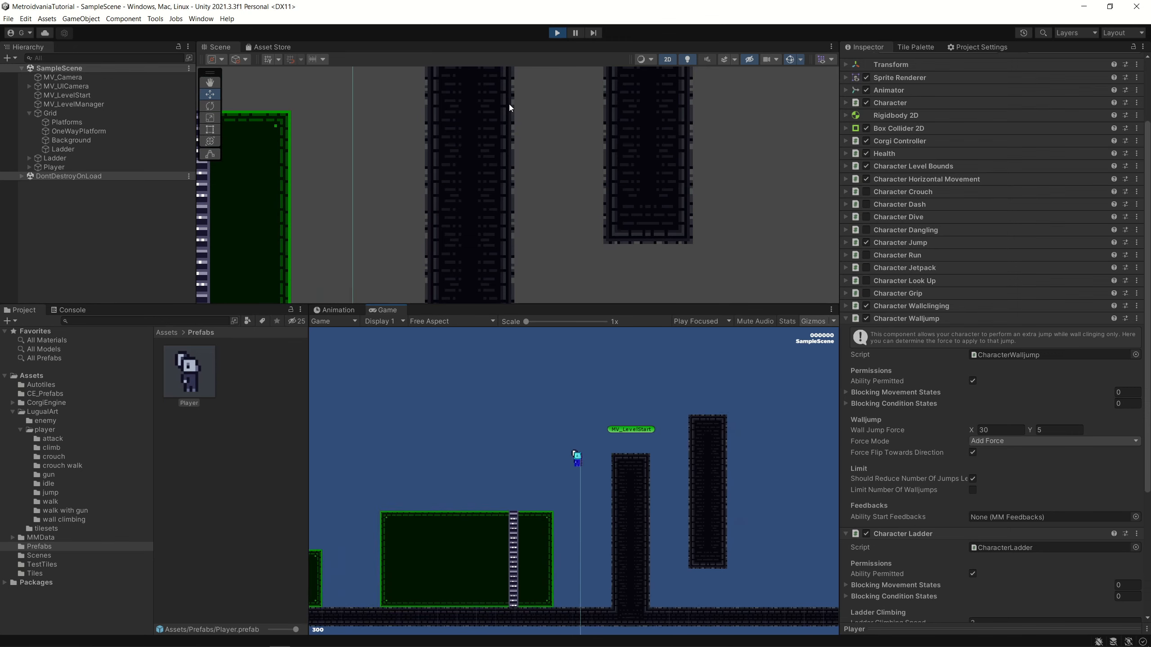
key("space")
key("Left")
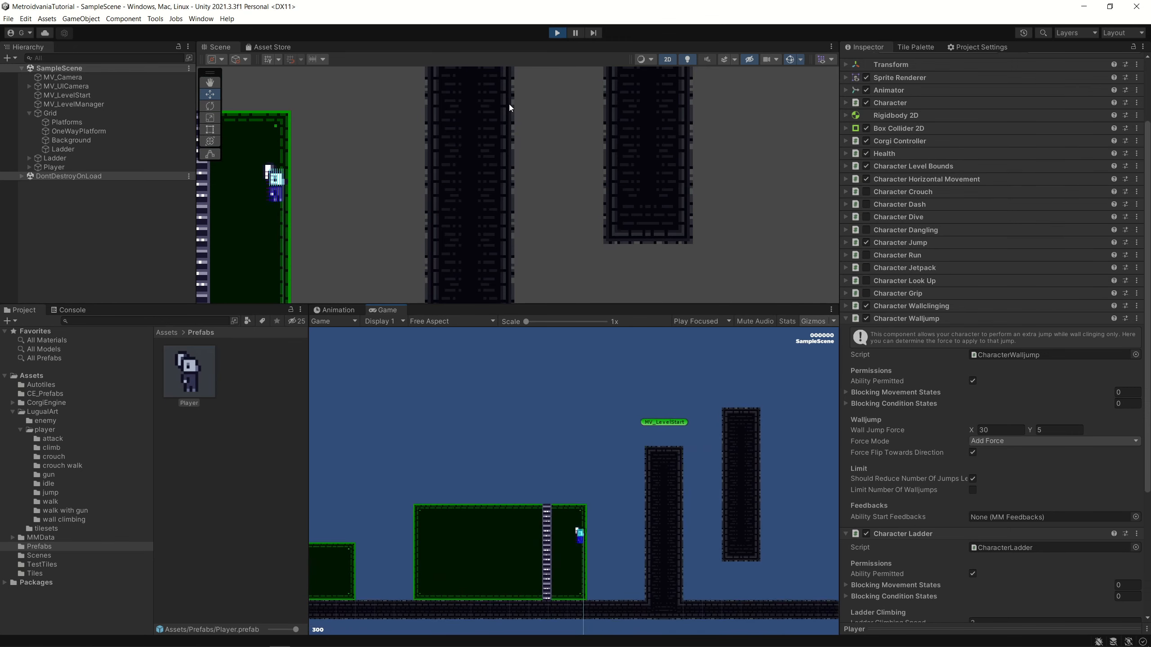
key("space")
key("Right")
key("space")
key("space")
key("Right")
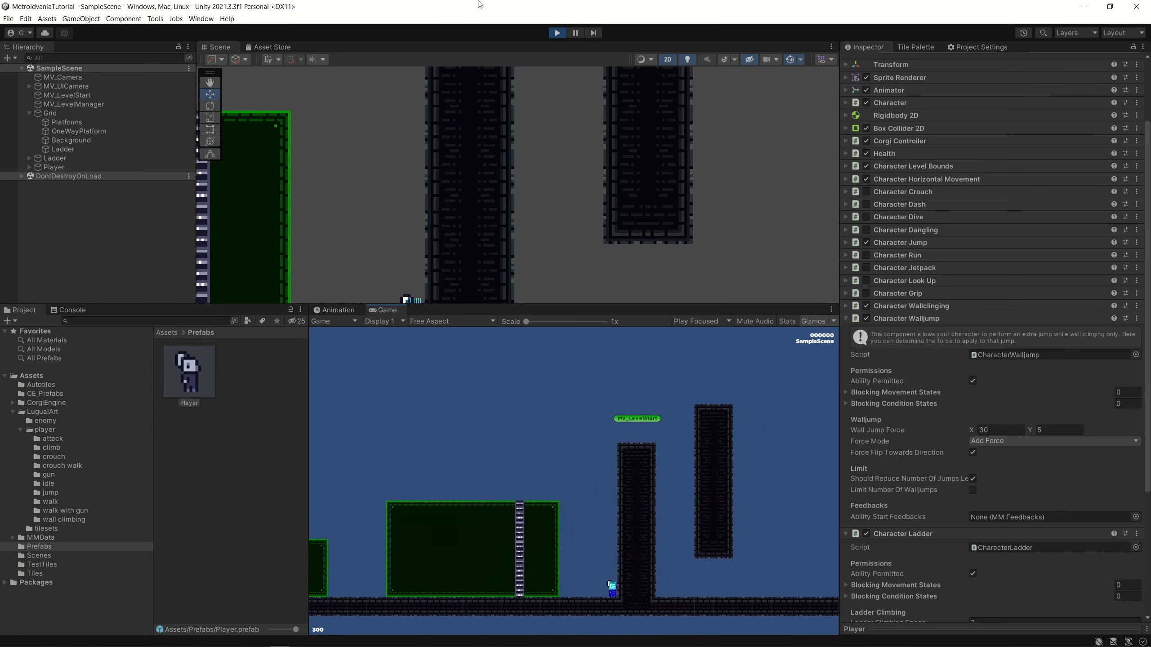
left_click(557, 33)
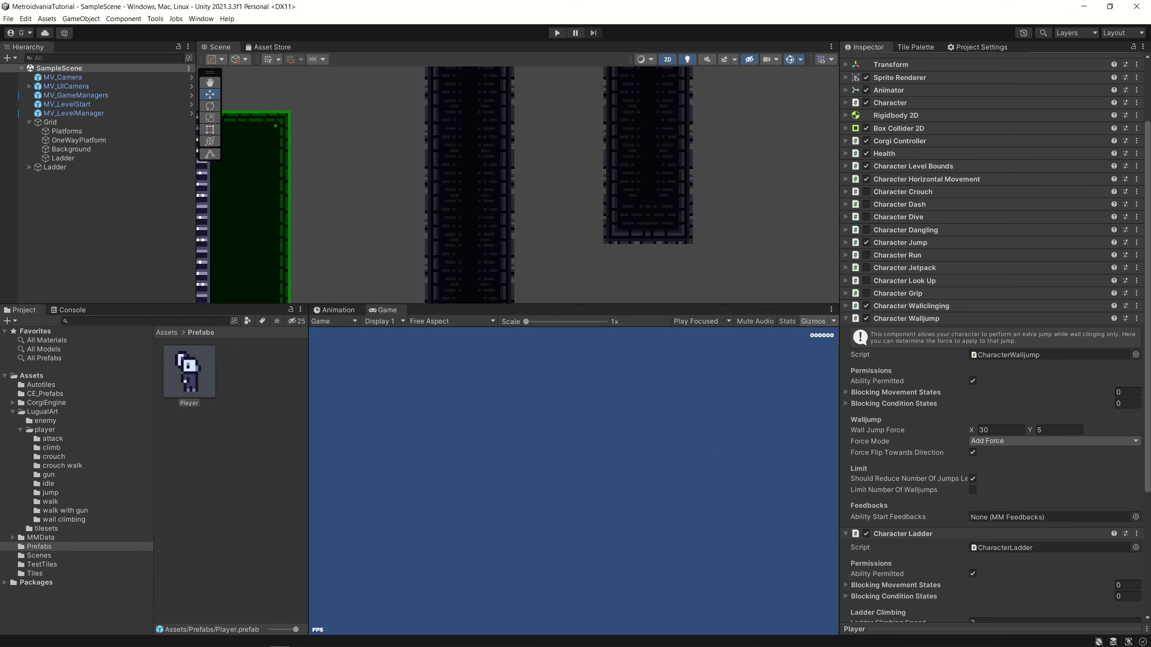
Review the Force Mode options and the flip setting of Character Walljump, keeping Add Force selected
scroll(947, 433, "down", 2)
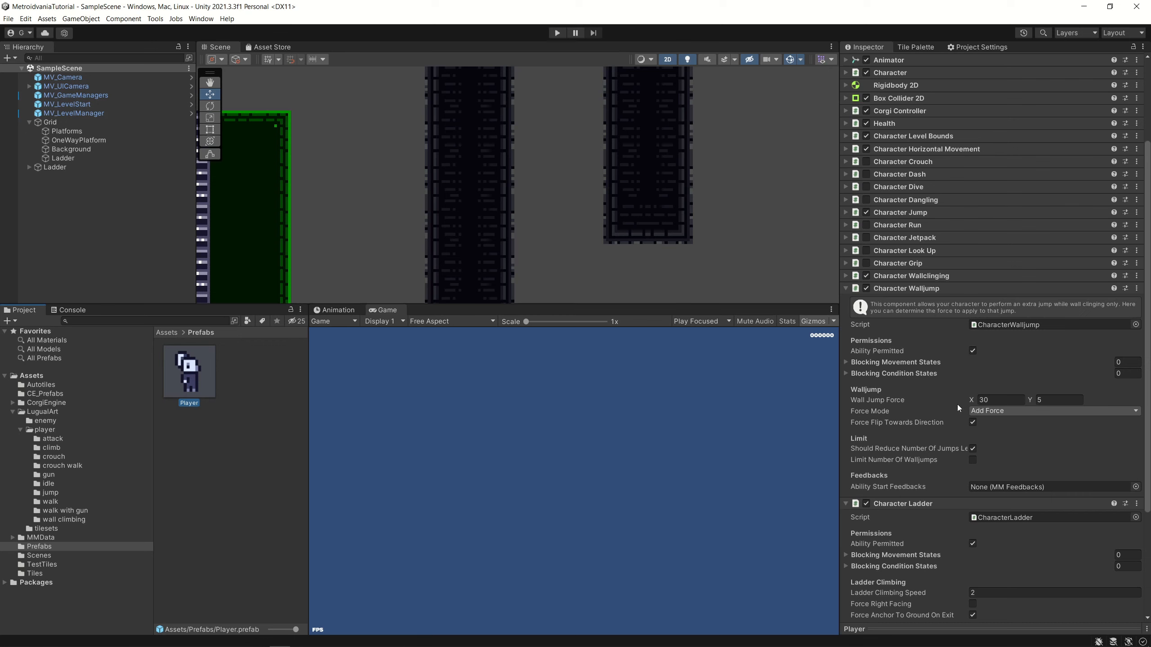
left_click(977, 415)
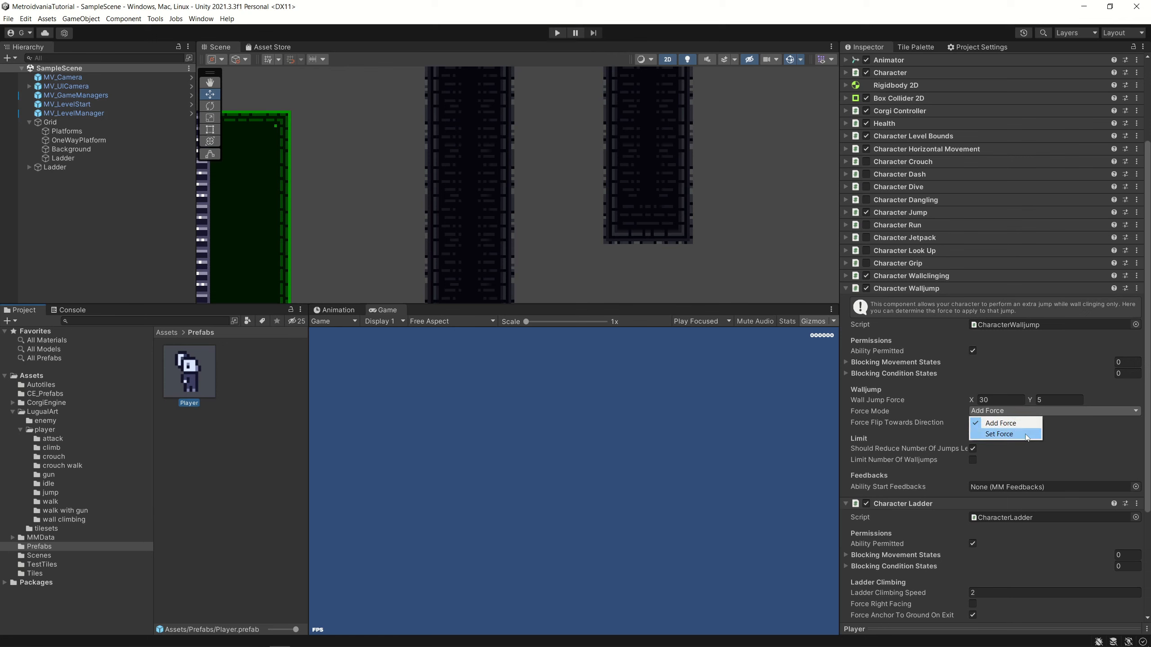
left_click(1001, 424)
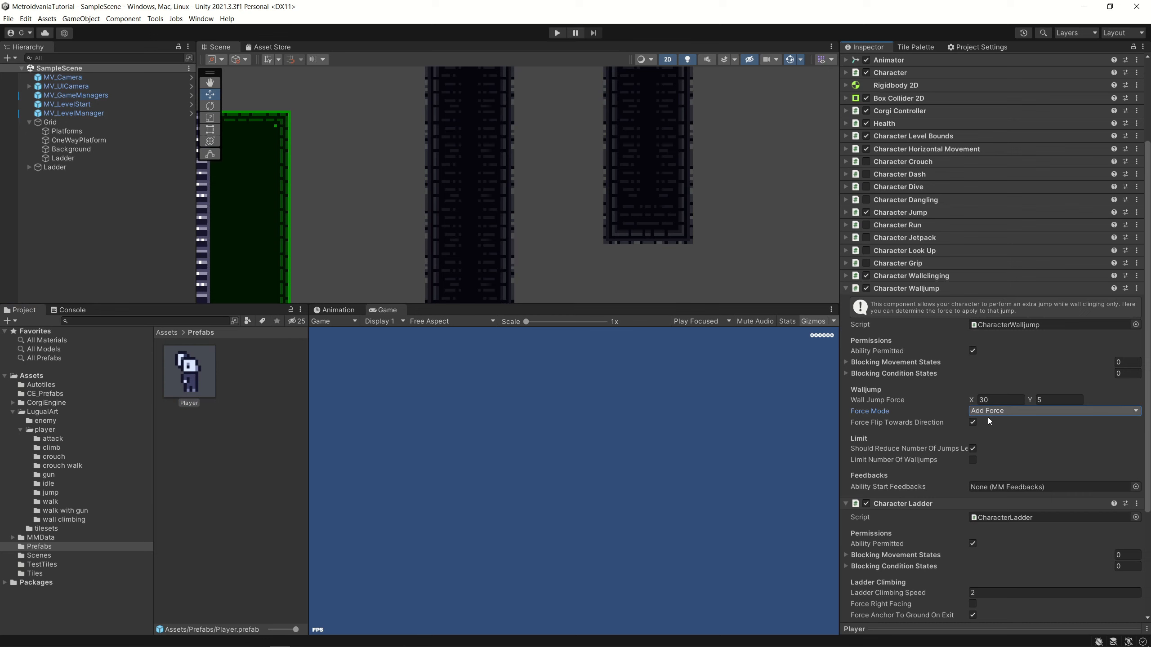
mouse_move(950, 427)
mouse_move(879, 428)
scroll(504, 263, "down", 3)
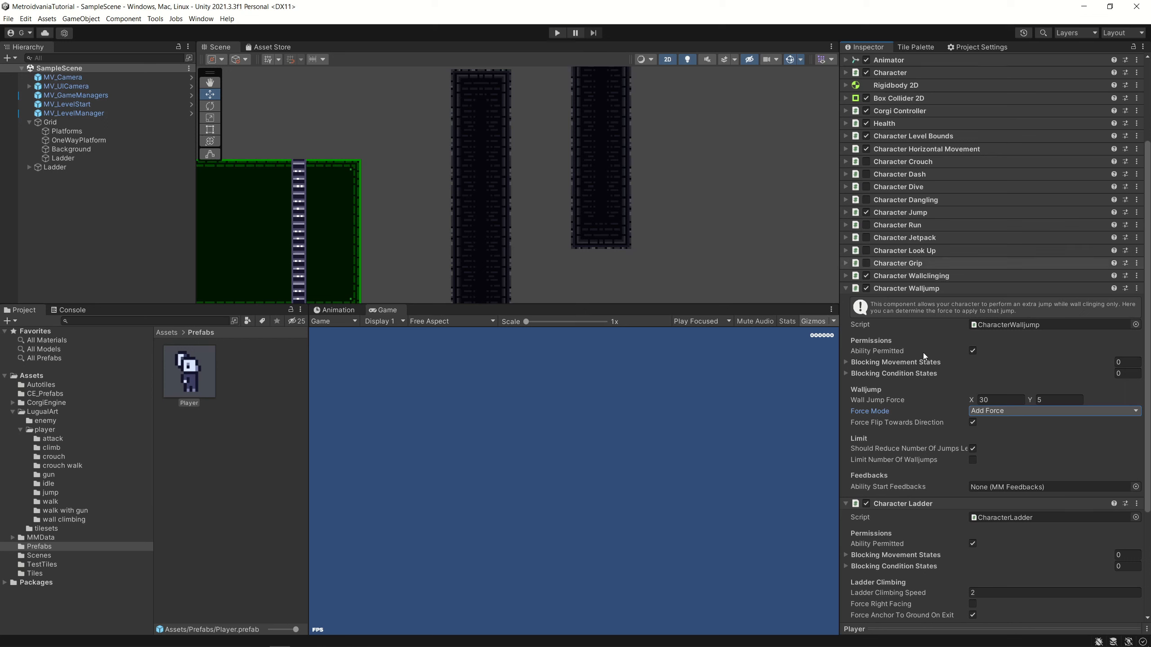
Disable Force Flip Towards Direction, play-test wall jumps off the start pillar and stop the game
left_click(973, 422)
left_click(557, 32)
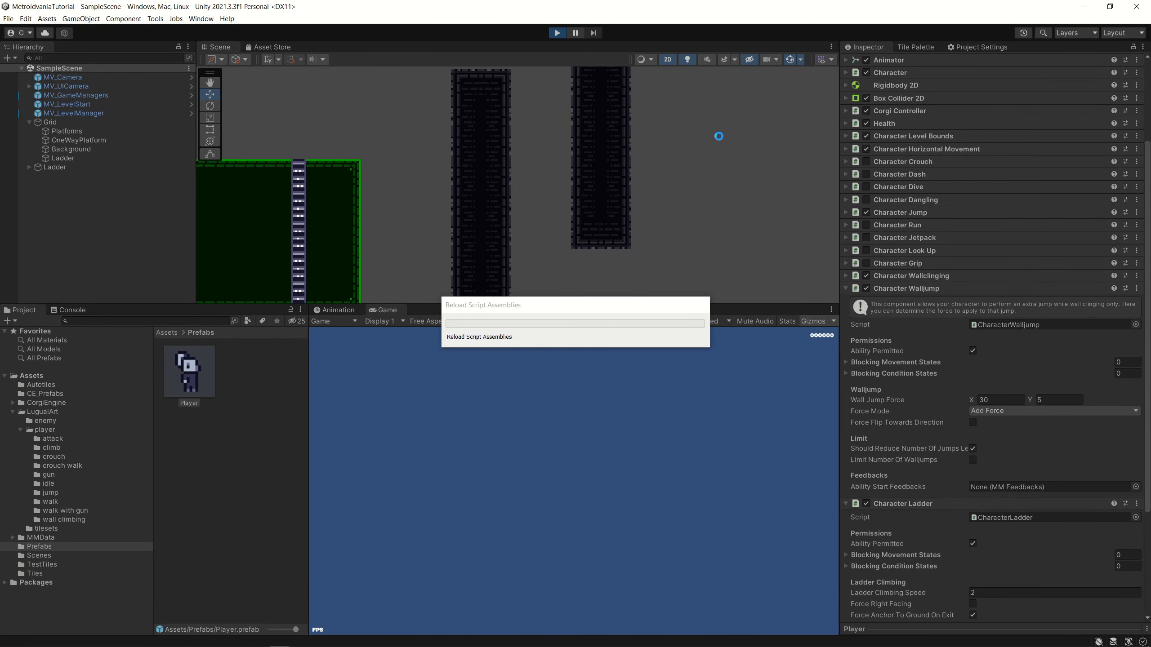
key("Left")
key("Right")
key("space")
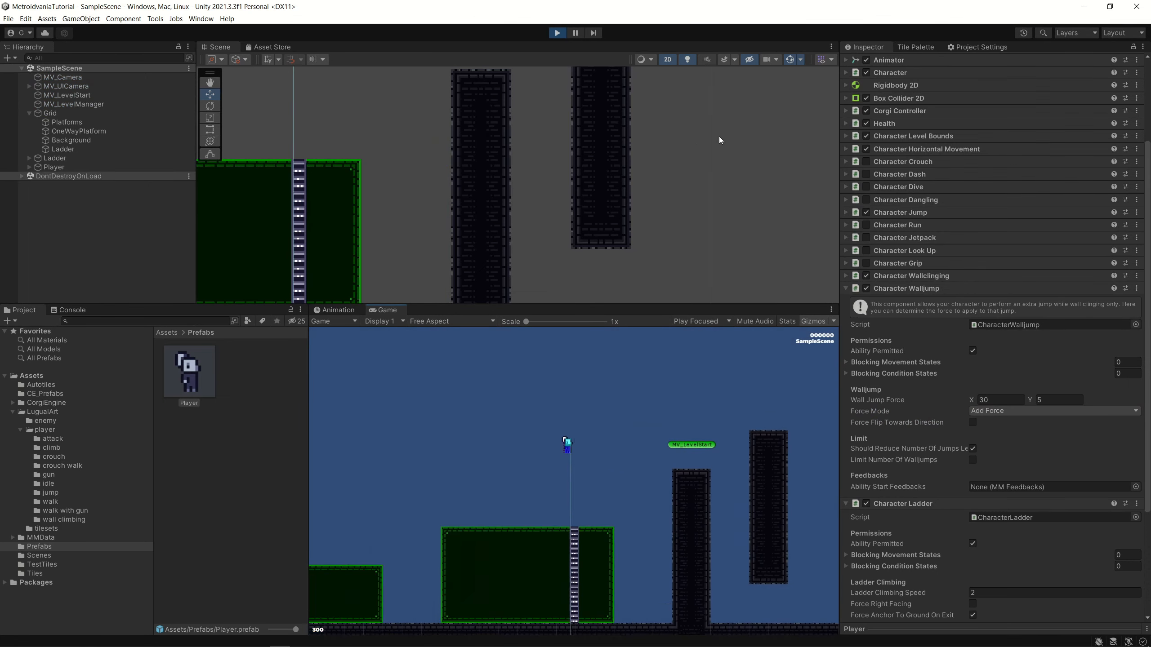
key("Right")
key("space")
key("space")
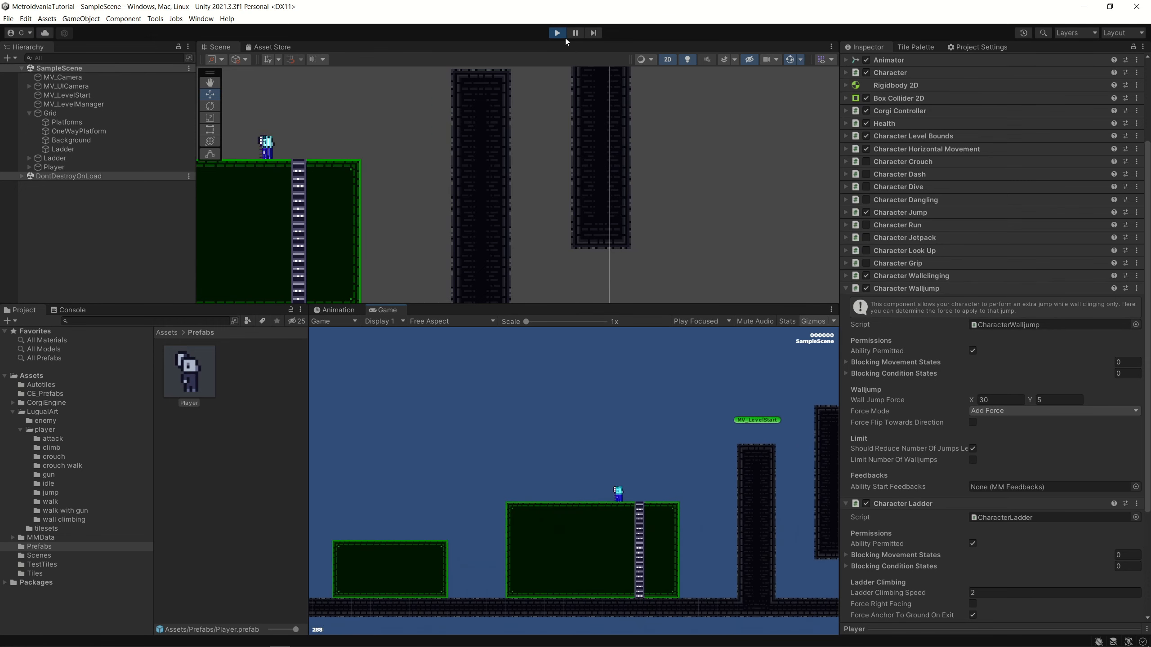
left_click(562, 35)
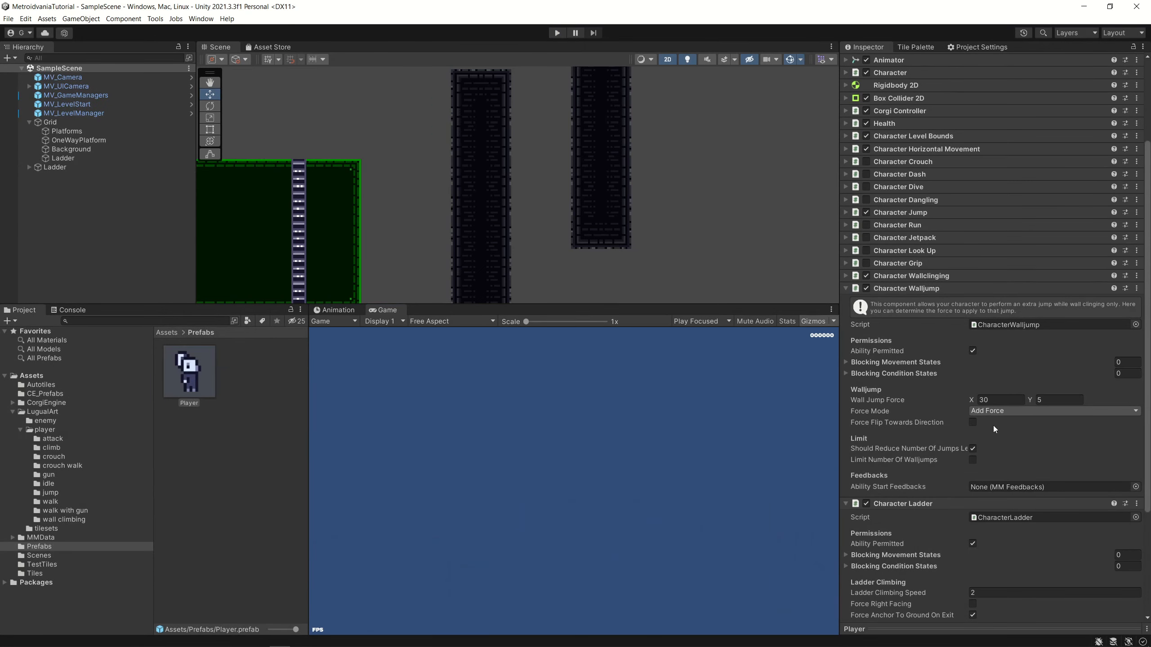
Re-enable Force Flip Towards Direction, play-test wall jumps off the start pillar again and stop the game
left_click(973, 422)
left_click(557, 33)
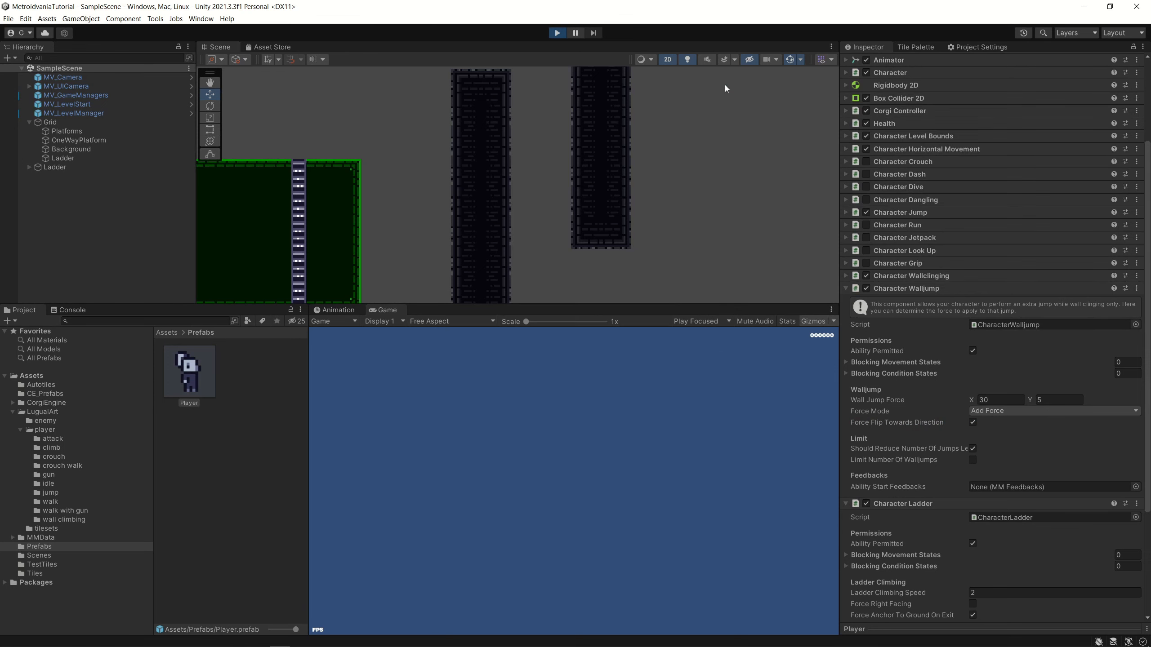
key("Left")
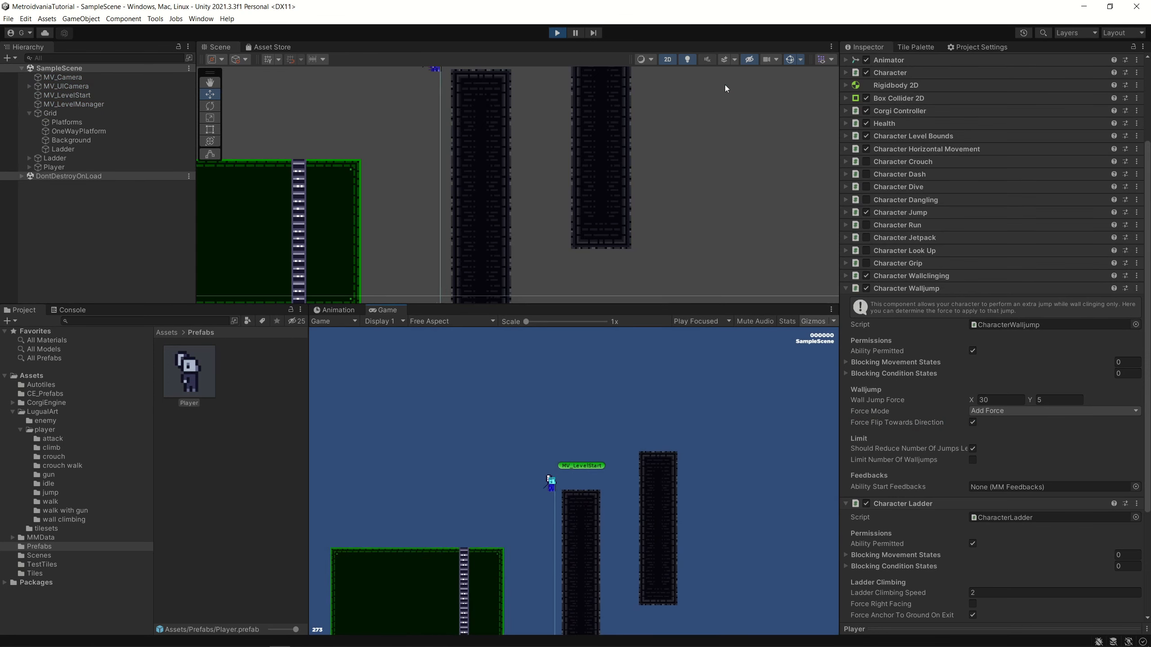
key("Right")
key("space")
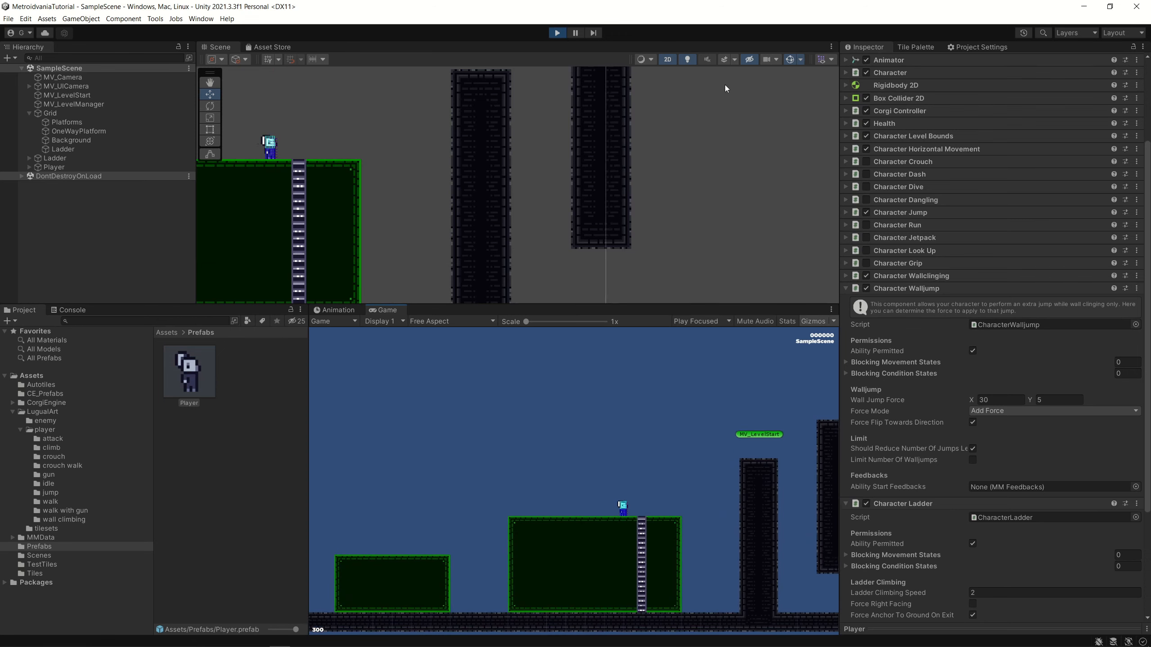
key("Right")
key("space")
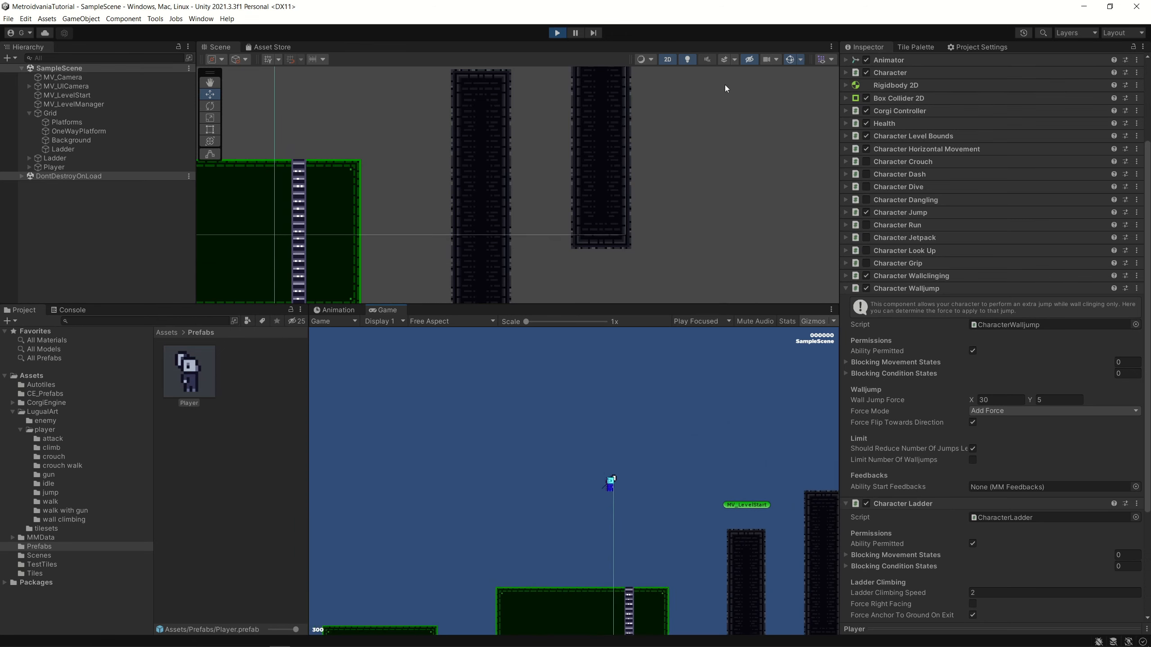
key("Right")
key("space")
key("space")
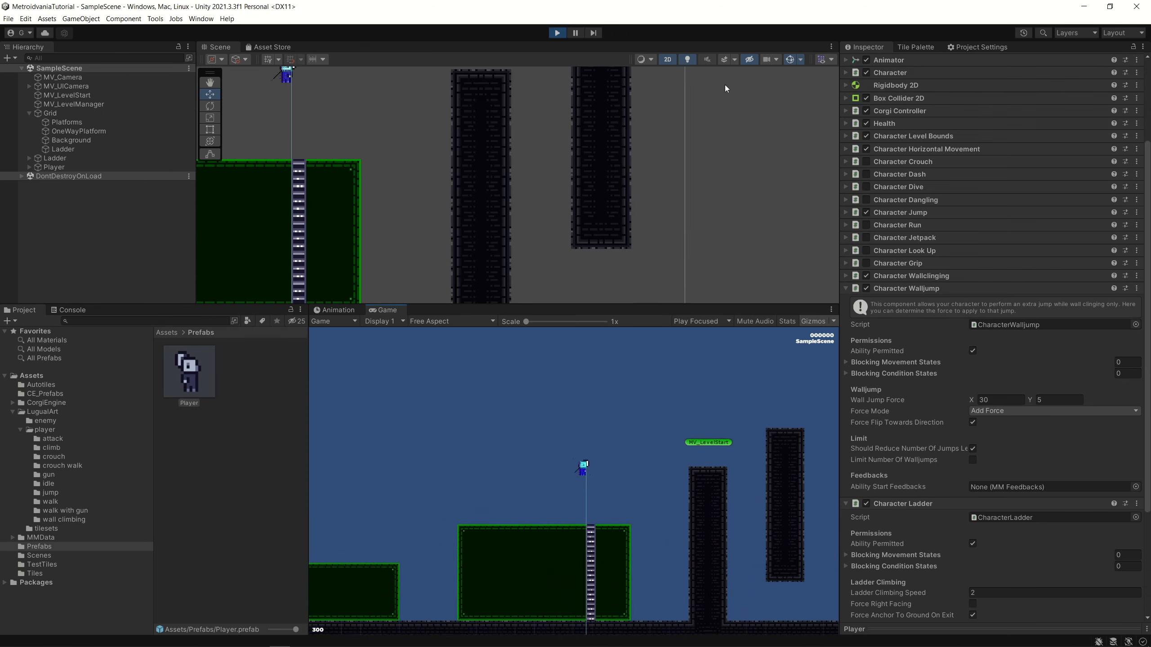
left_click(557, 32)
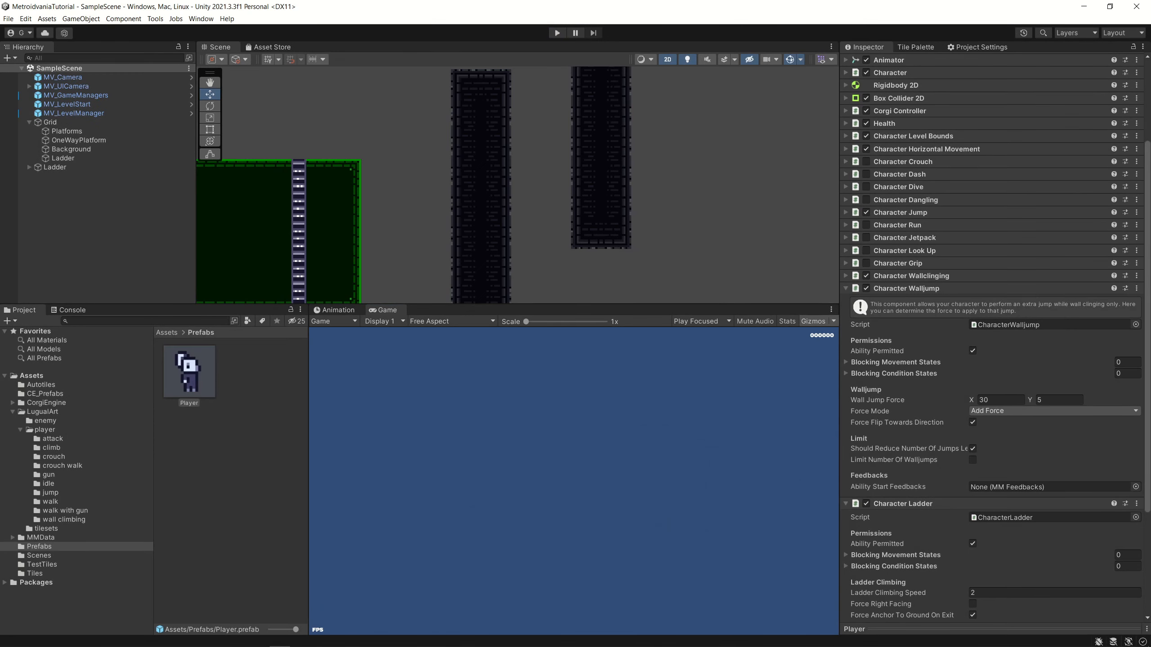
Disable reducing the number of jumps left and limit walljumps to a maximum of 2
left_click(881, 446)
left_click(972, 460)
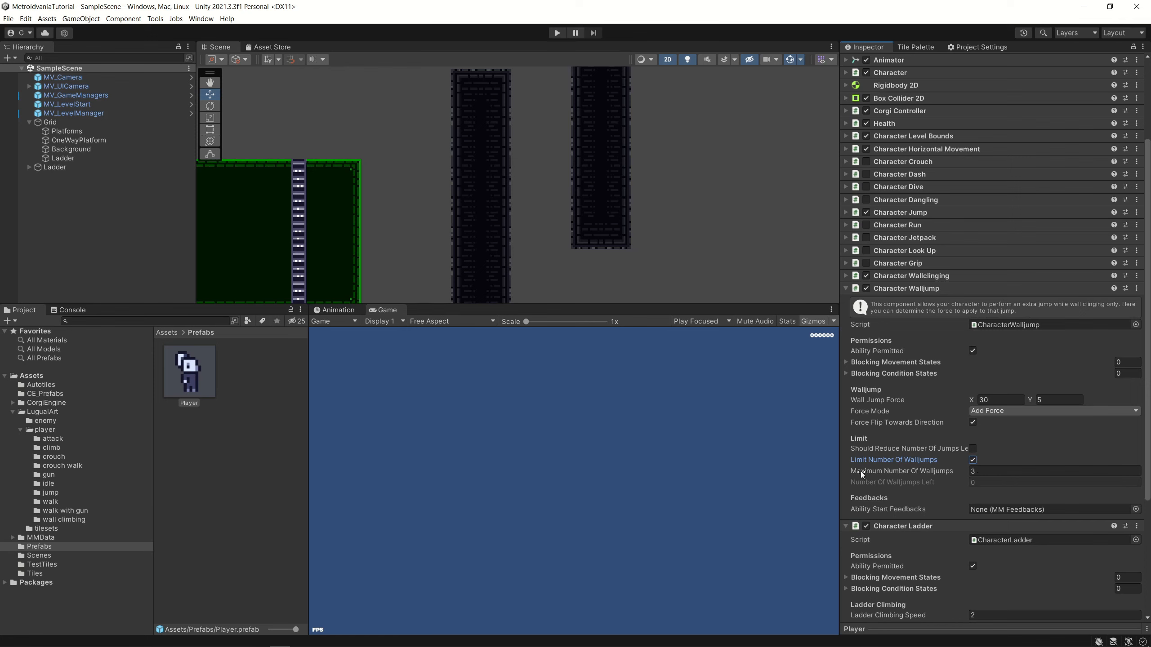
left_click(984, 475)
type("2")
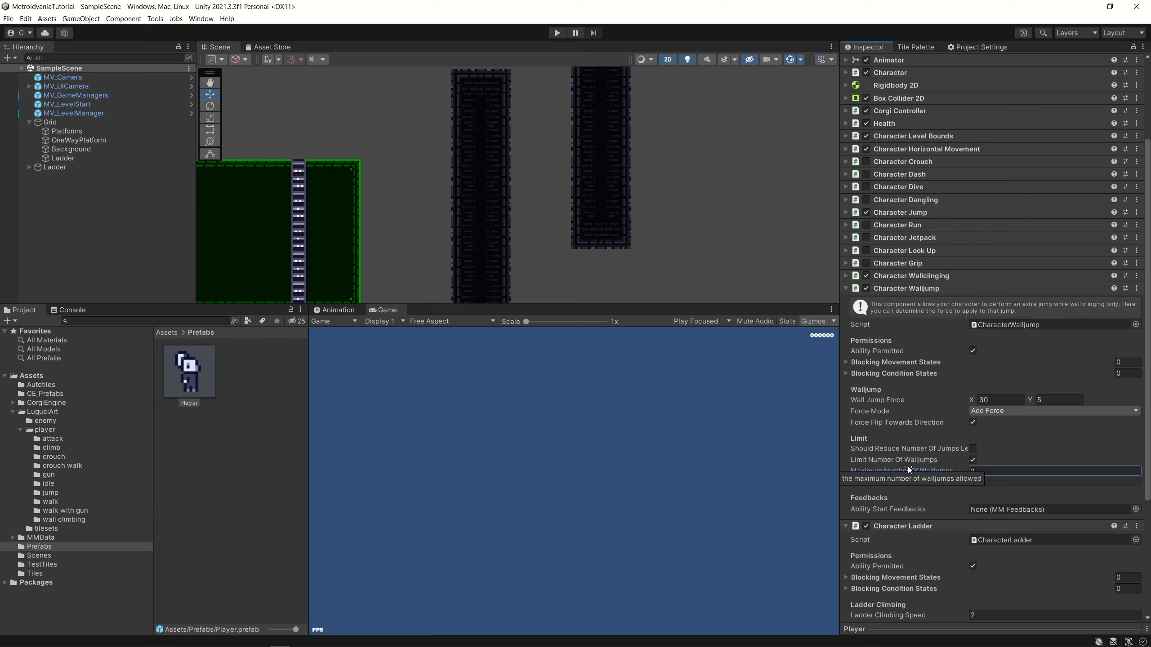
Run the game, play-test the limited wall jumps between the two pillars and stop it
left_click(560, 33)
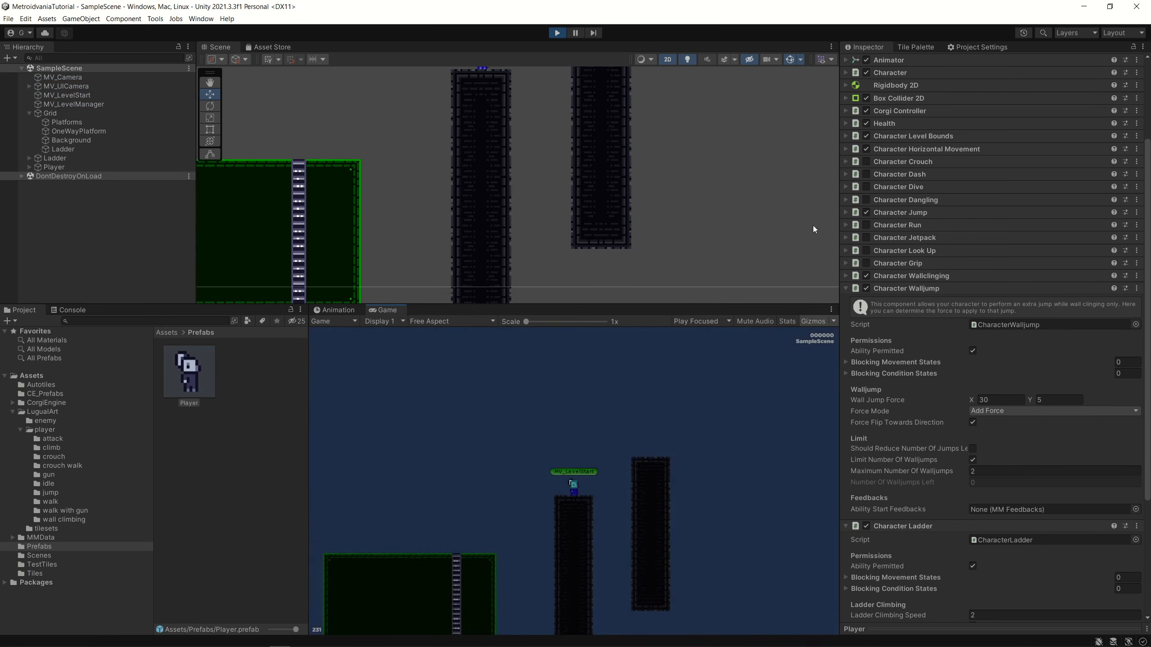
key("Right")
key("Left")
key("space")
key("Right")
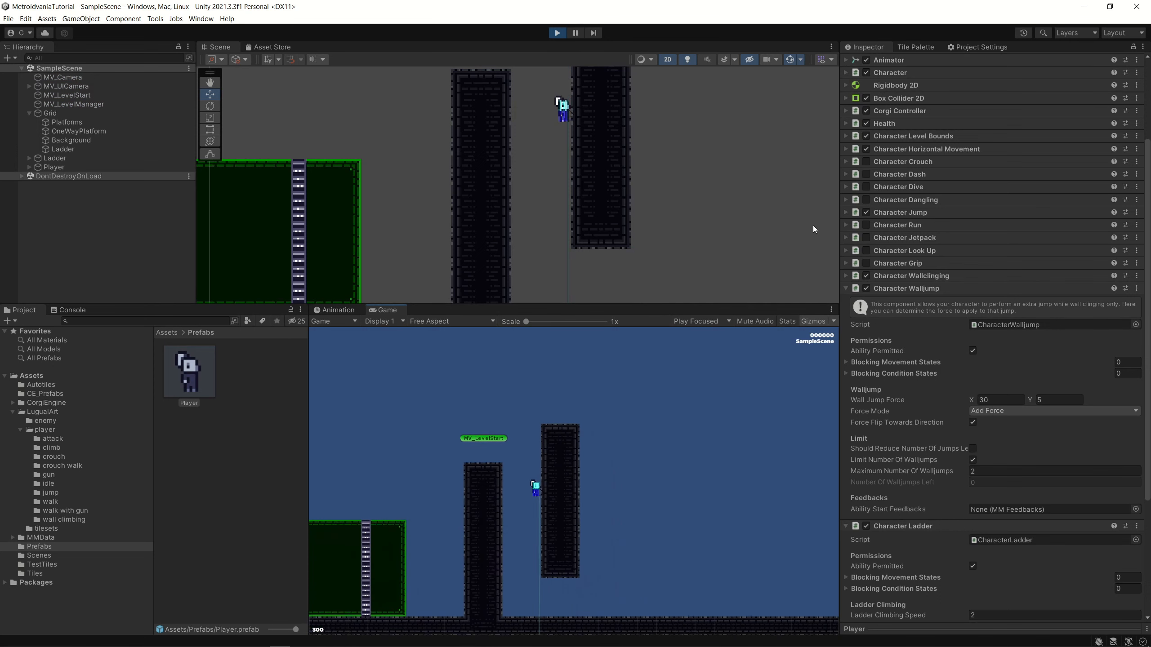
key("space")
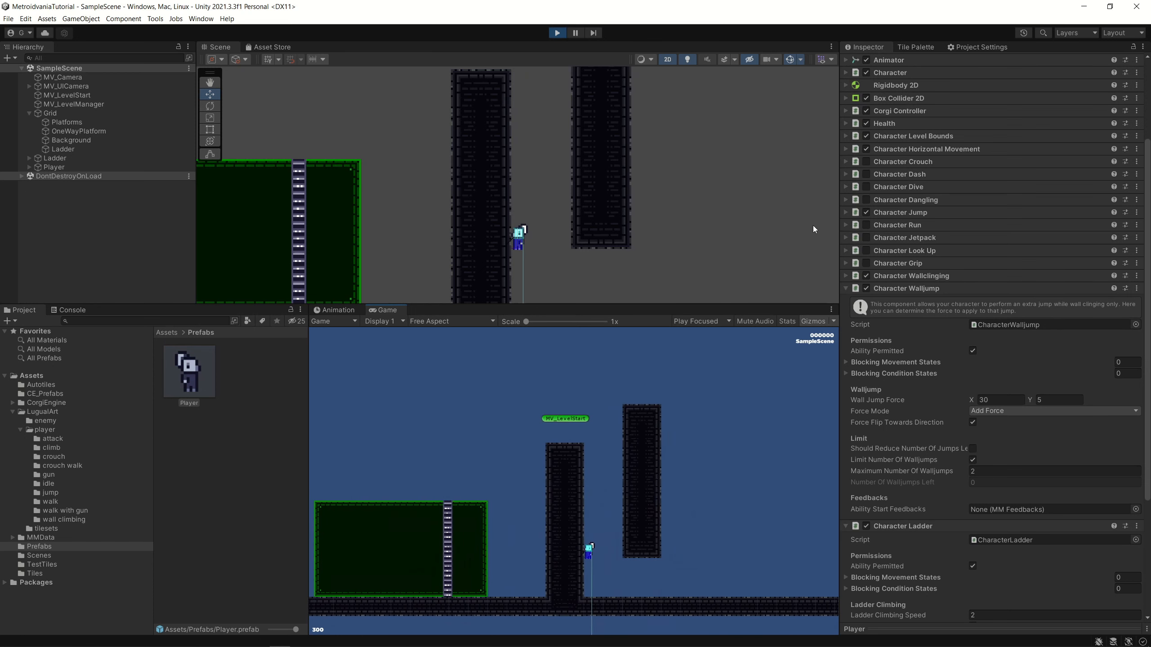
left_click(559, 34)
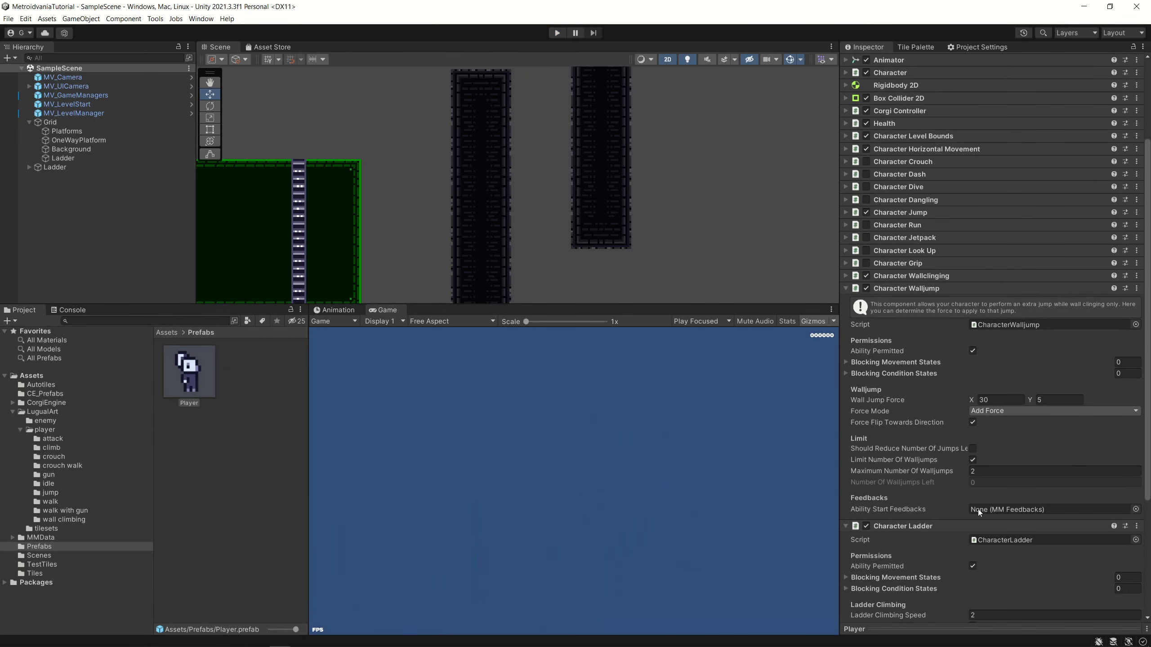
Turn off Limit Number Of Walljumps and review the Character Jump settings, including the number of jumps
left_click(973, 459)
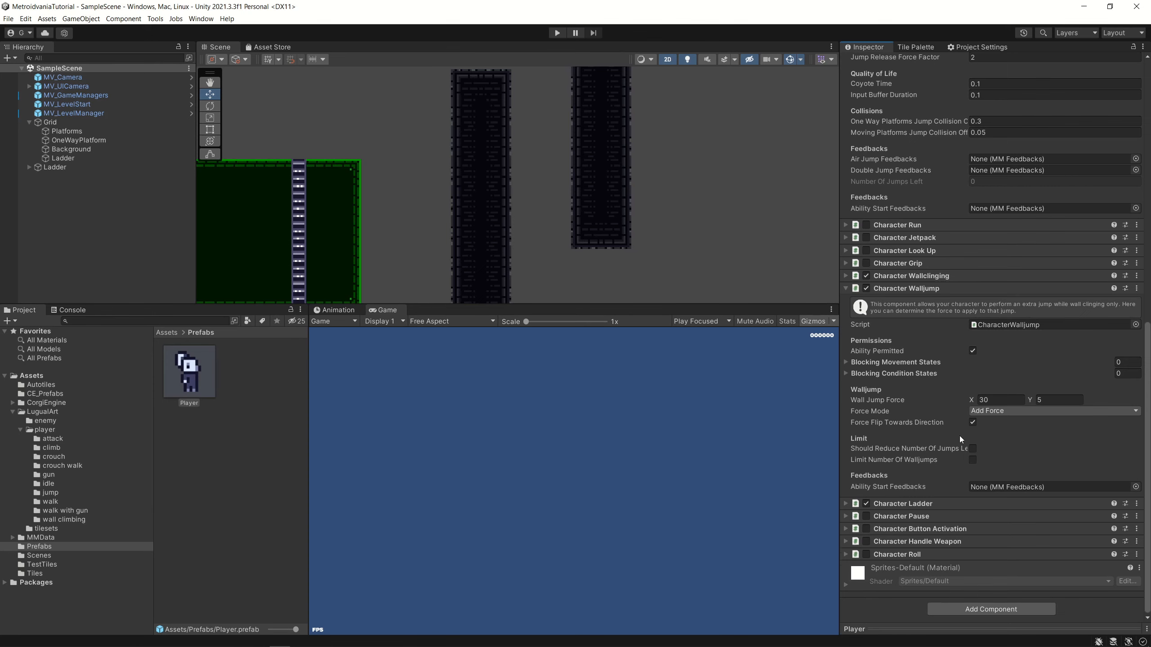
scroll(999, 347, "up", 5)
scroll(922, 70, "up", 3)
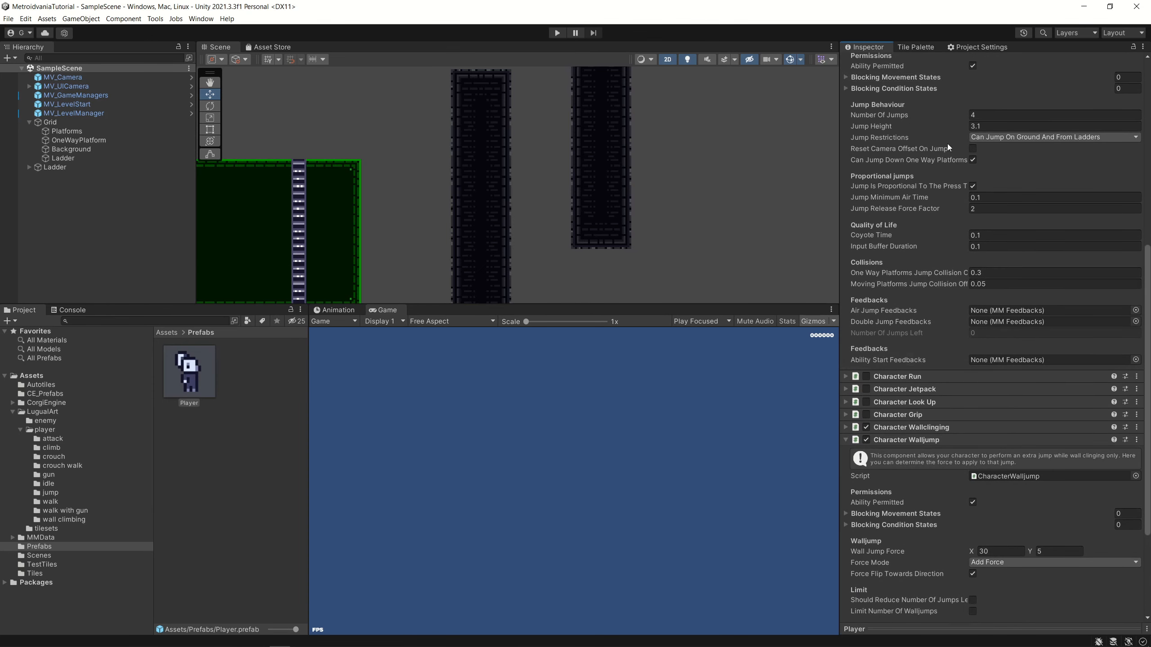
scroll(938, 167, "up", 1)
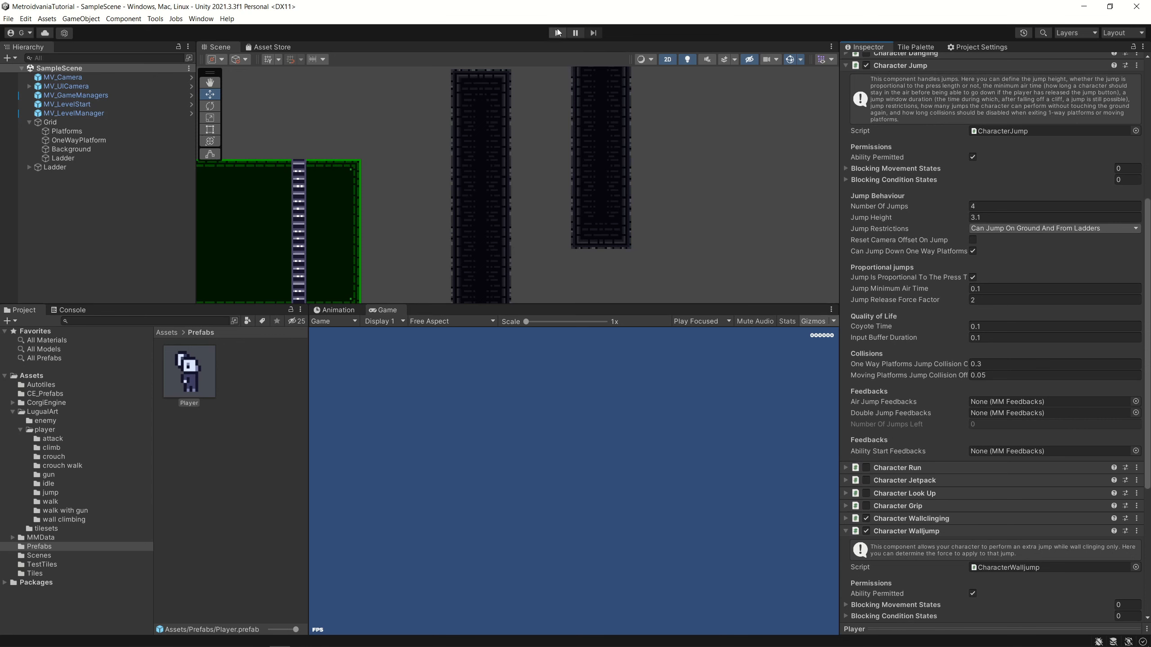
scroll(887, 338, "down", 7)
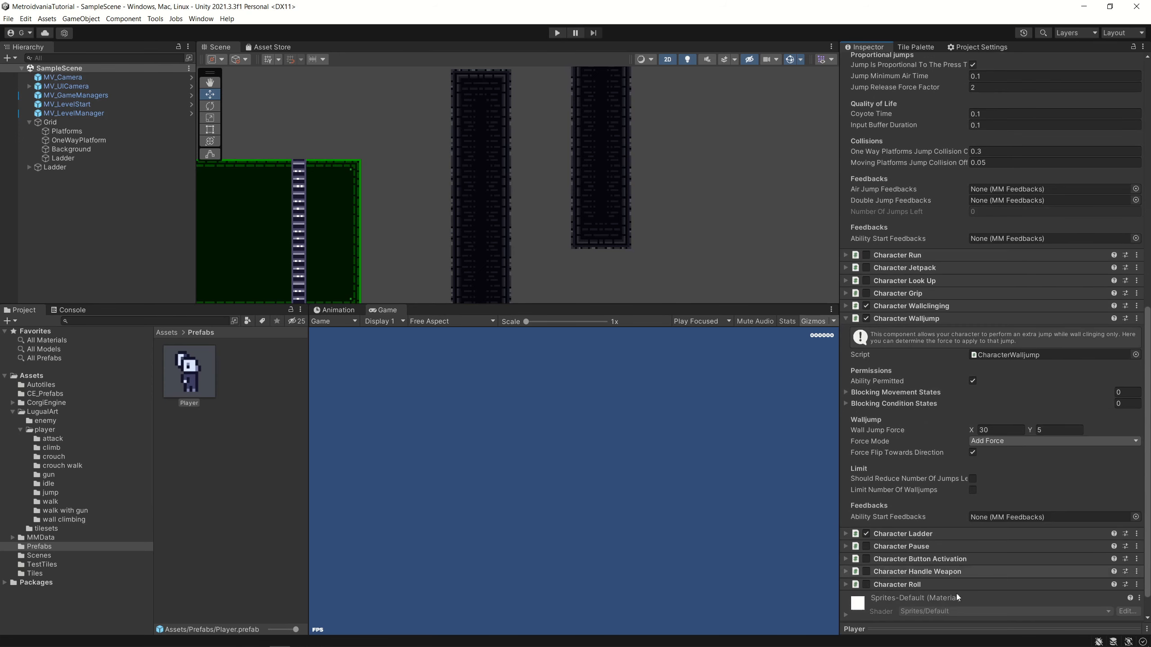
Run the game and play-test unlimited wall jumps off the ladder-facing side of the start pillar
left_click(558, 34)
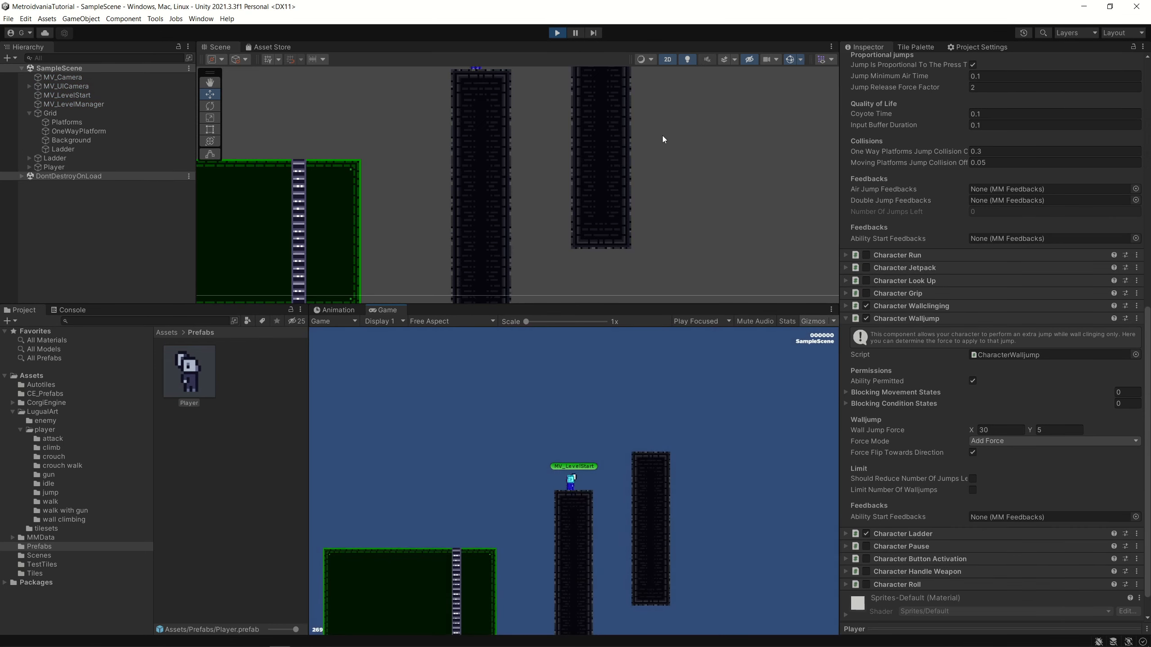
key("Left")
key("space")
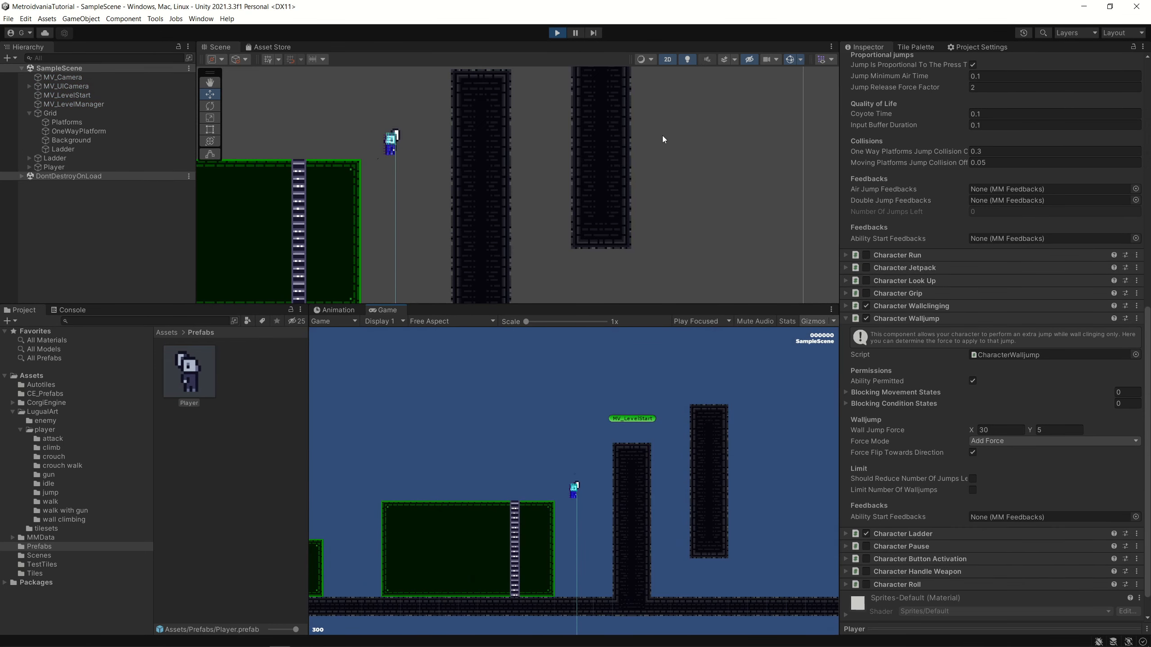
key("space")
key("Left")
key("Right")
key("space")
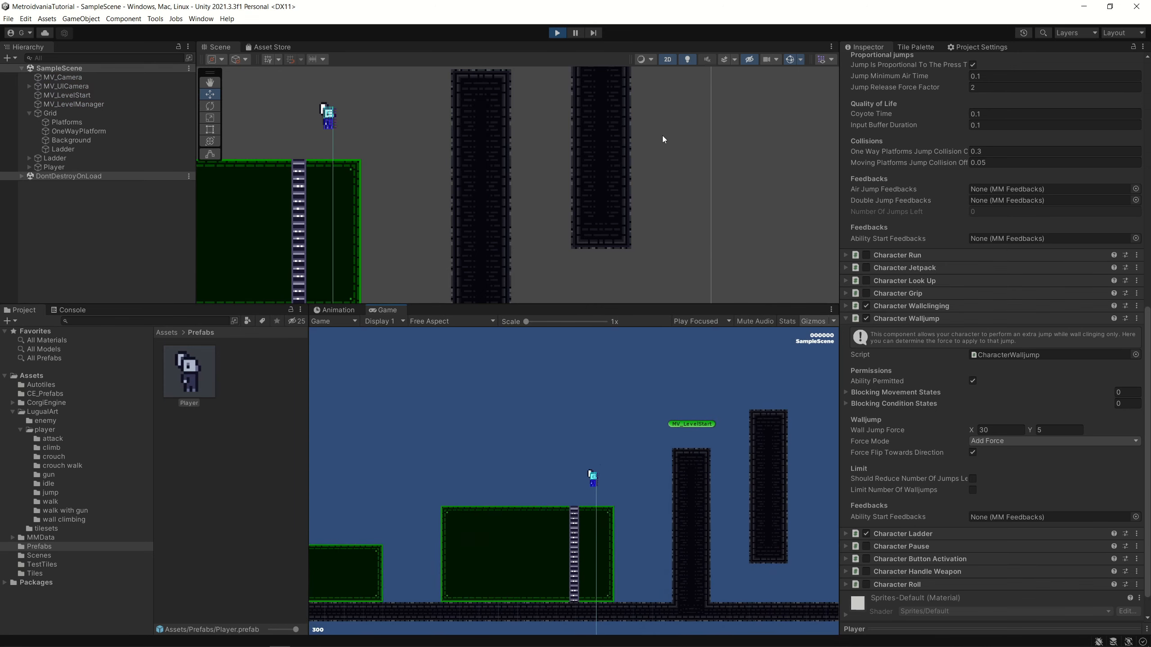
key("Right")
key("space")
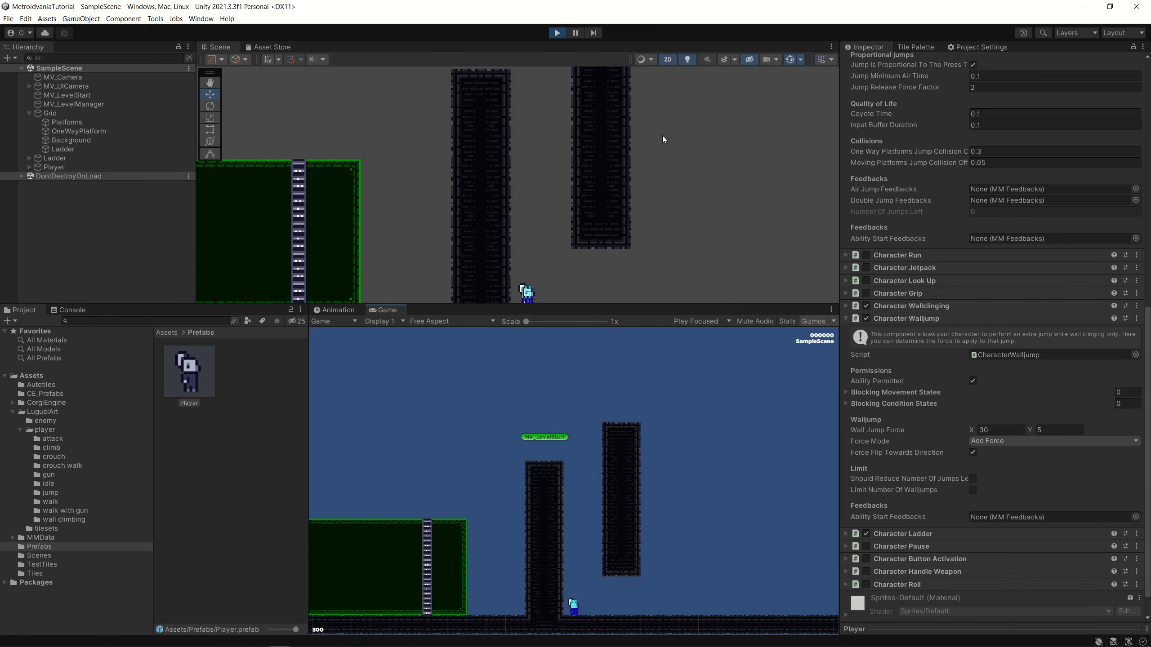
Wall-jump up between the two pillars, land on top of the hanging pillar and jump off its far side
key("space")
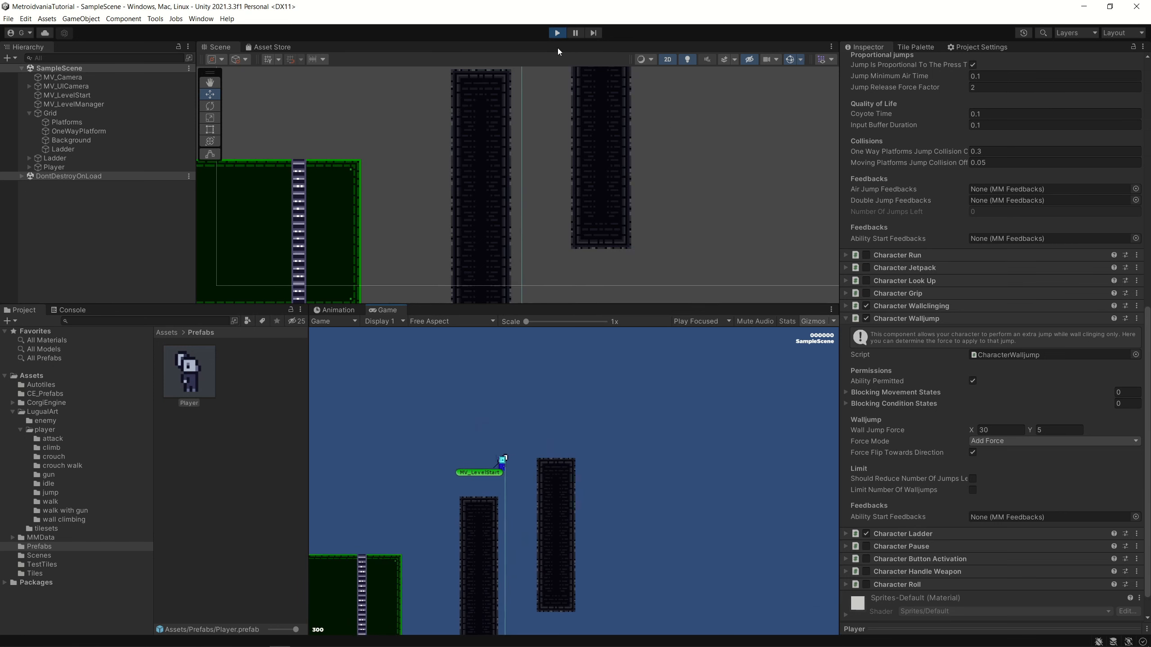
key("space")
key("Right")
key("space")
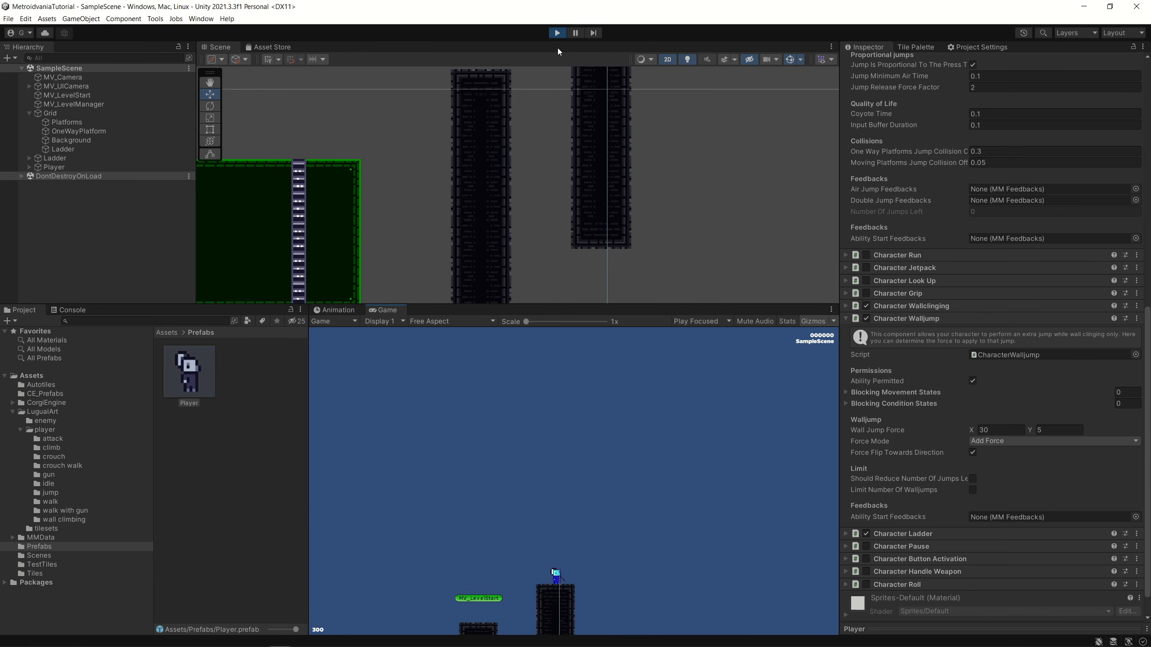
key("space")
key("Right")
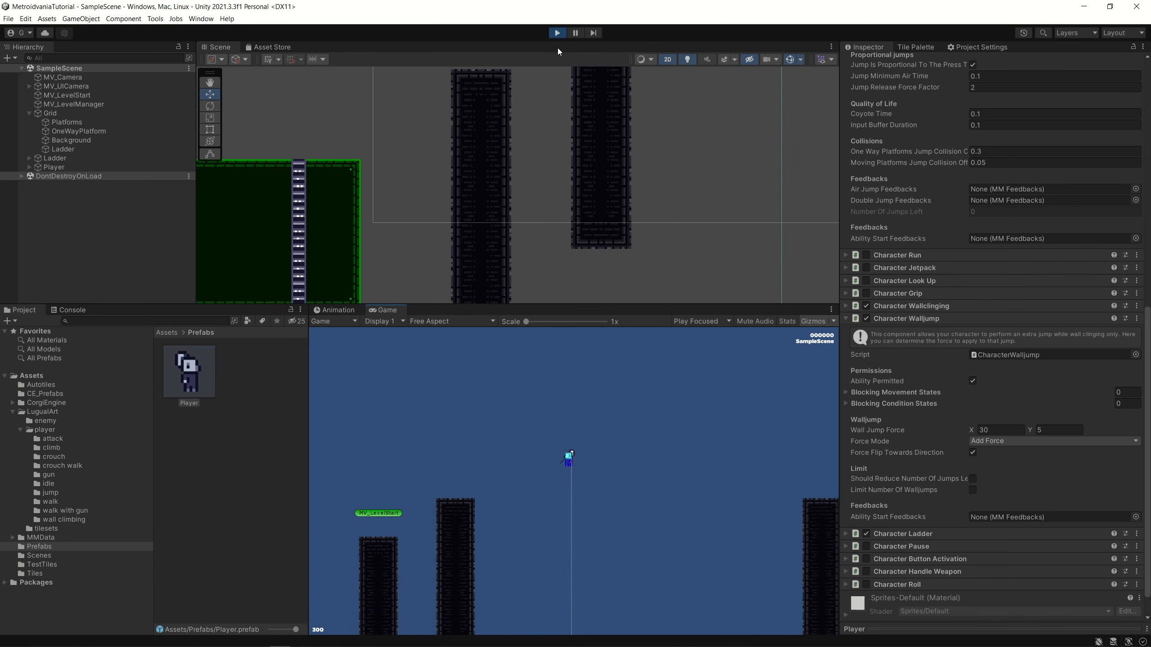
Return under the hanging pillar and chain more wall jumps up the gap and over the pillars
key("Left")
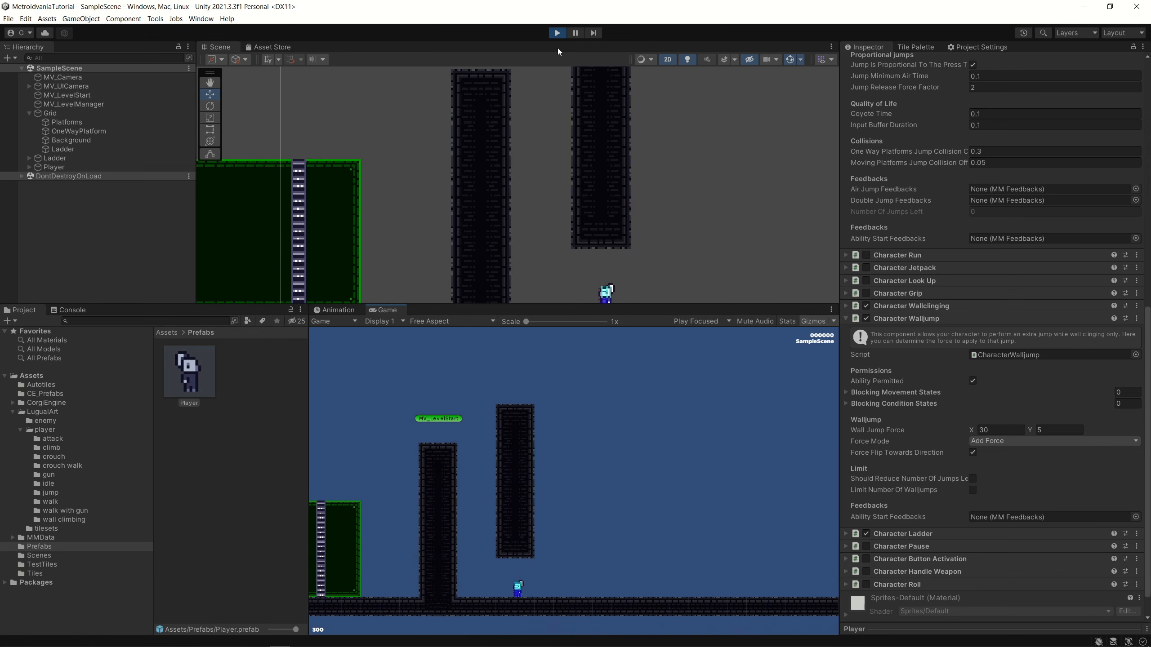
key("space")
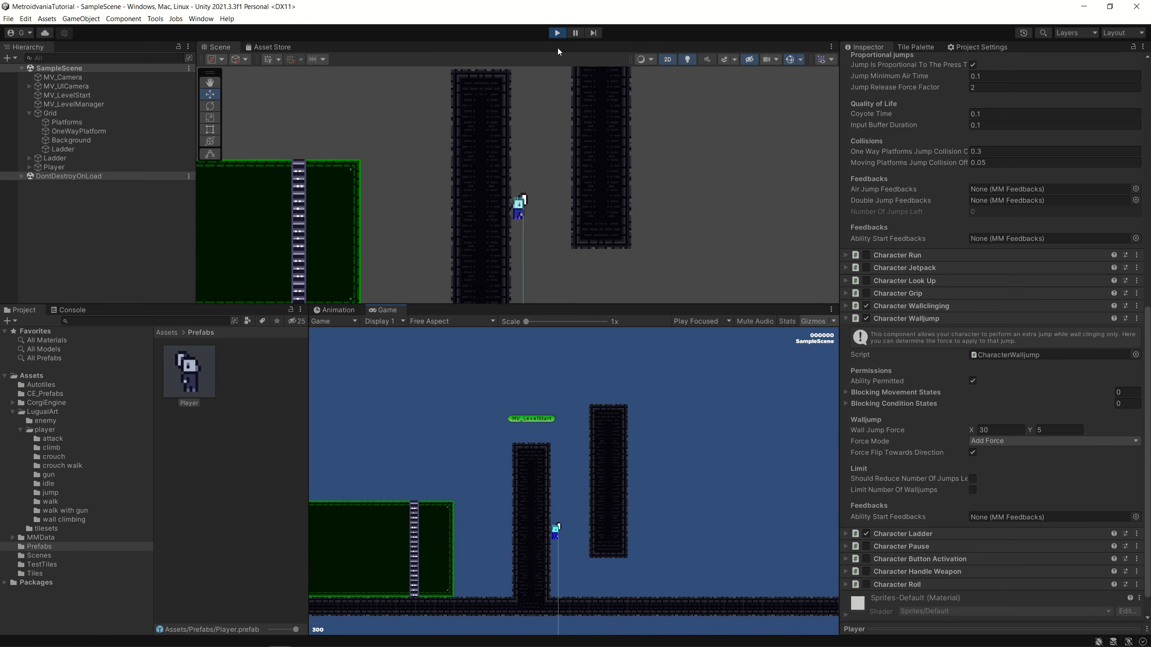
key("space")
key("Left")
key("space")
key("Right")
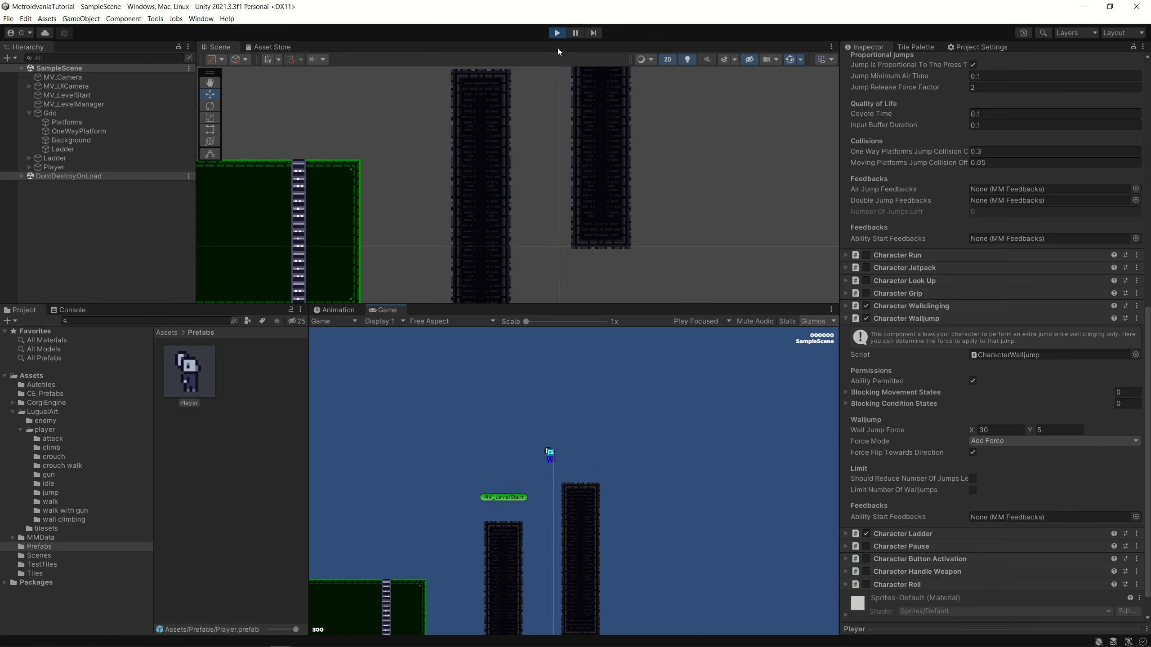
key("Right")
key("space")
key("Left")
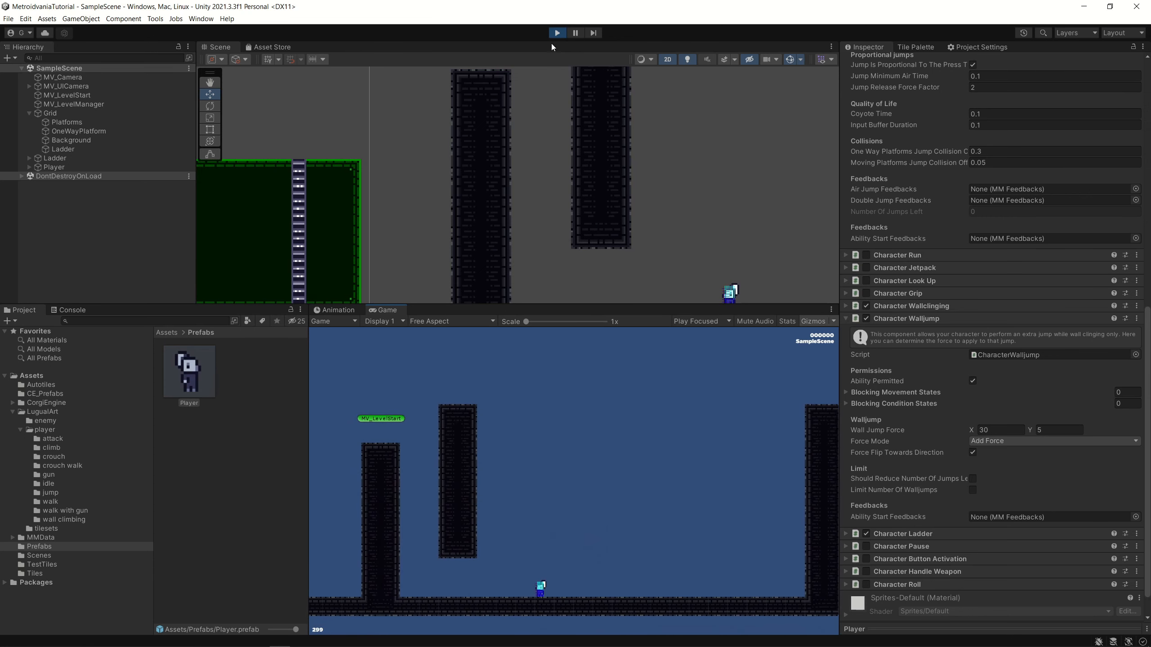
Stop the game, enable Should Reduce Number Of Jumps Left for Character Walljump, and restart play mode
left_click(557, 33)
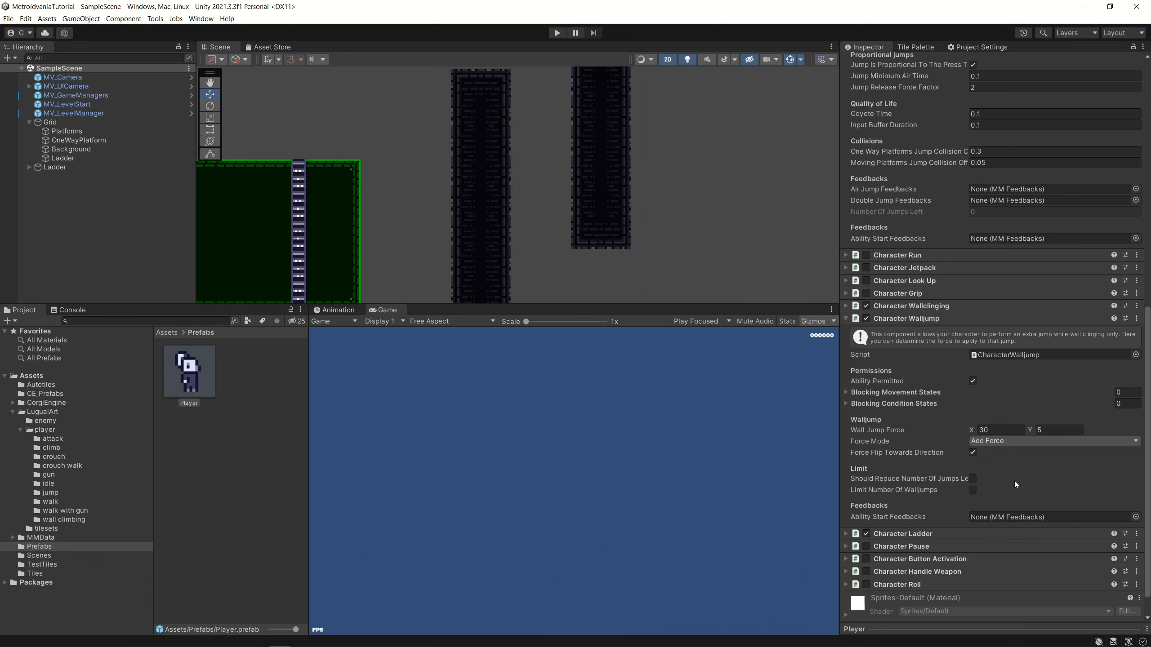
left_click(972, 479)
left_click(559, 31)
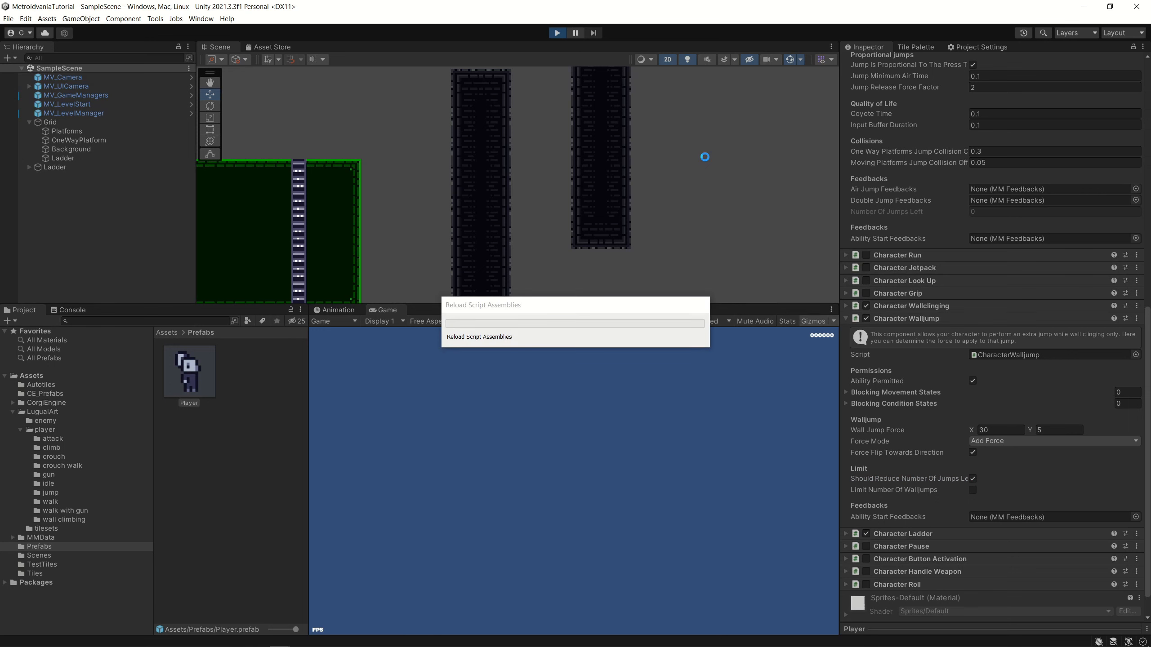
Play-test the reduced jump count by jumping over the hanging pillar and wall-jumping repeatedly off its far side
key("space")
key("Right")
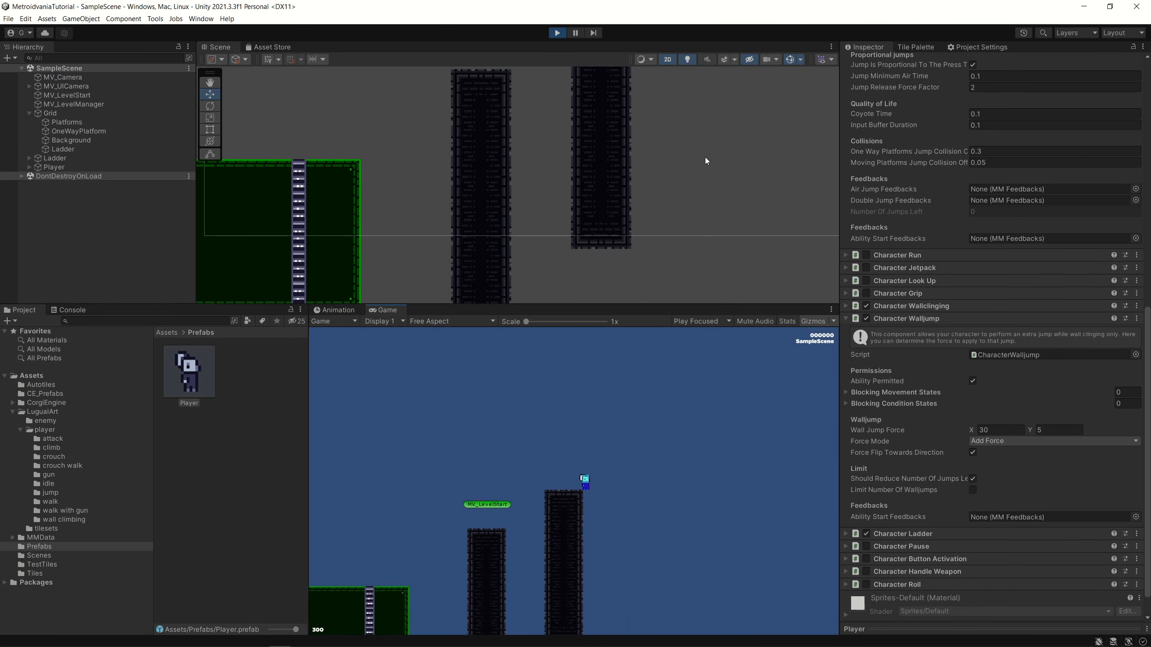
key("Left")
key("space")
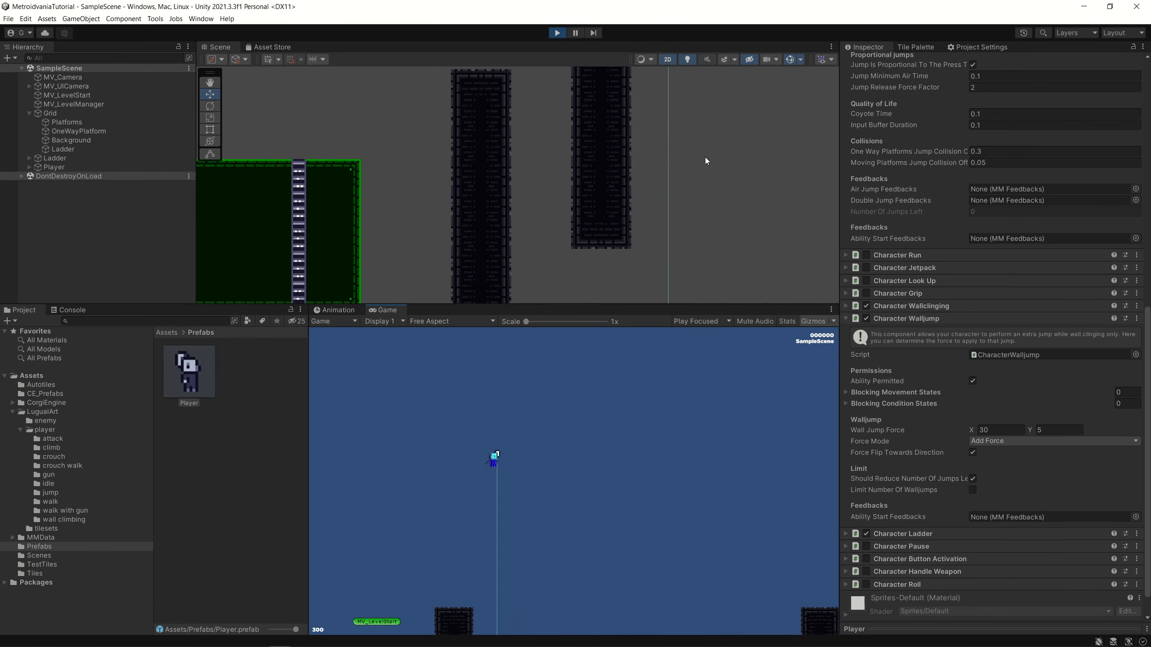
key("Right")
key("Left")
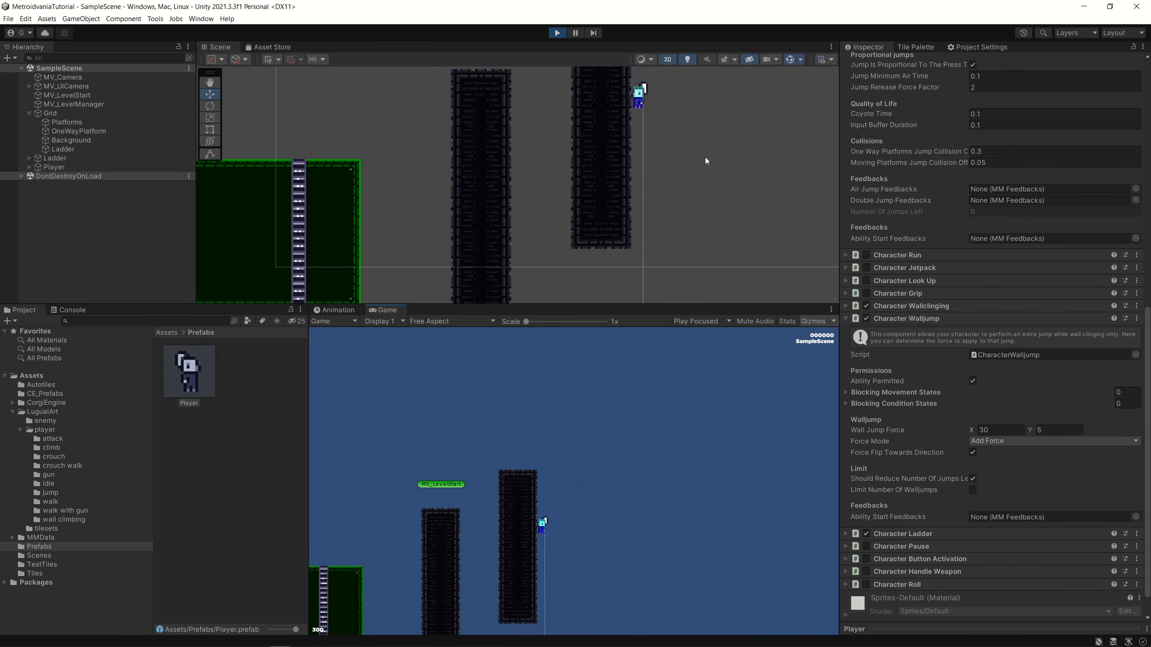
key("space")
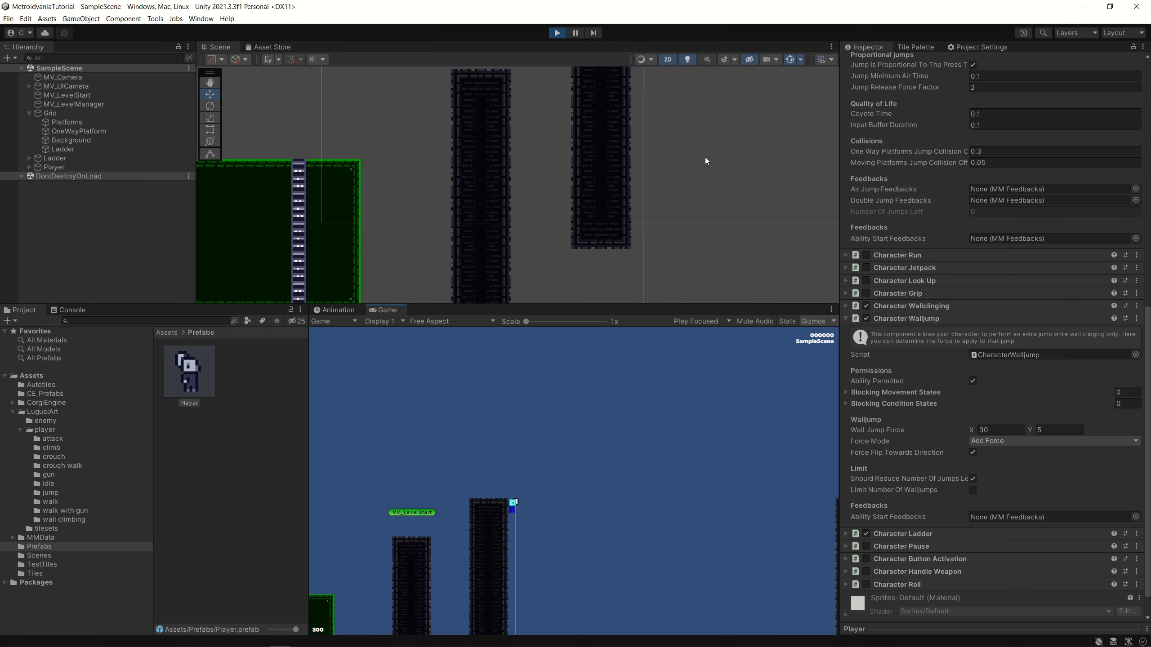
key("space")
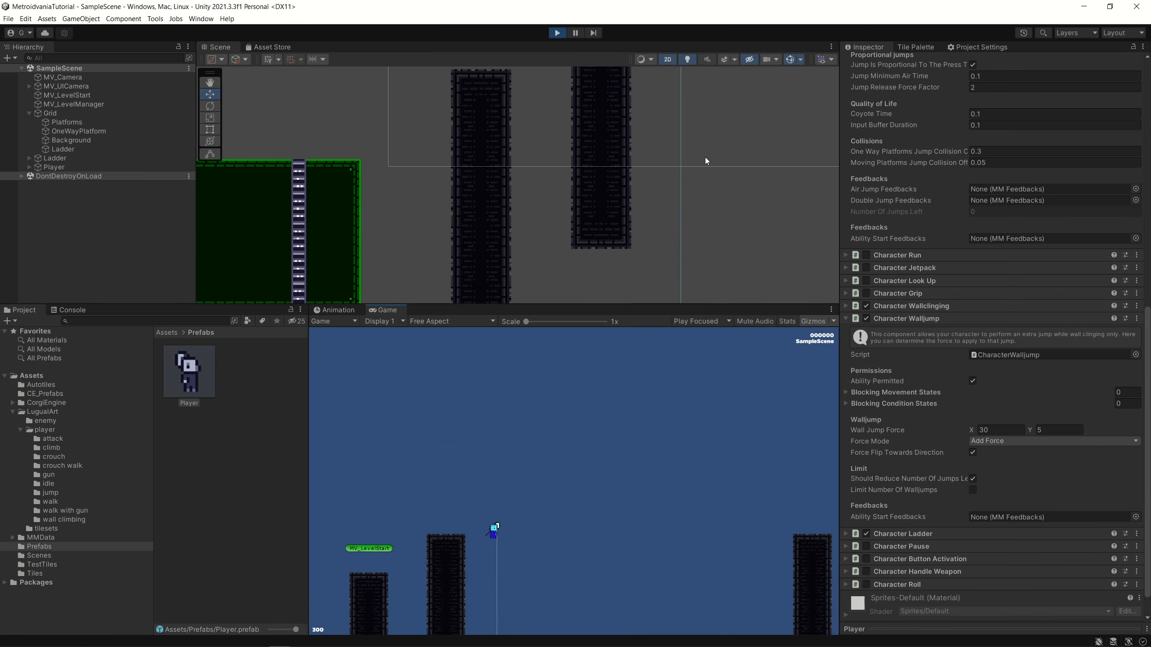
key("space")
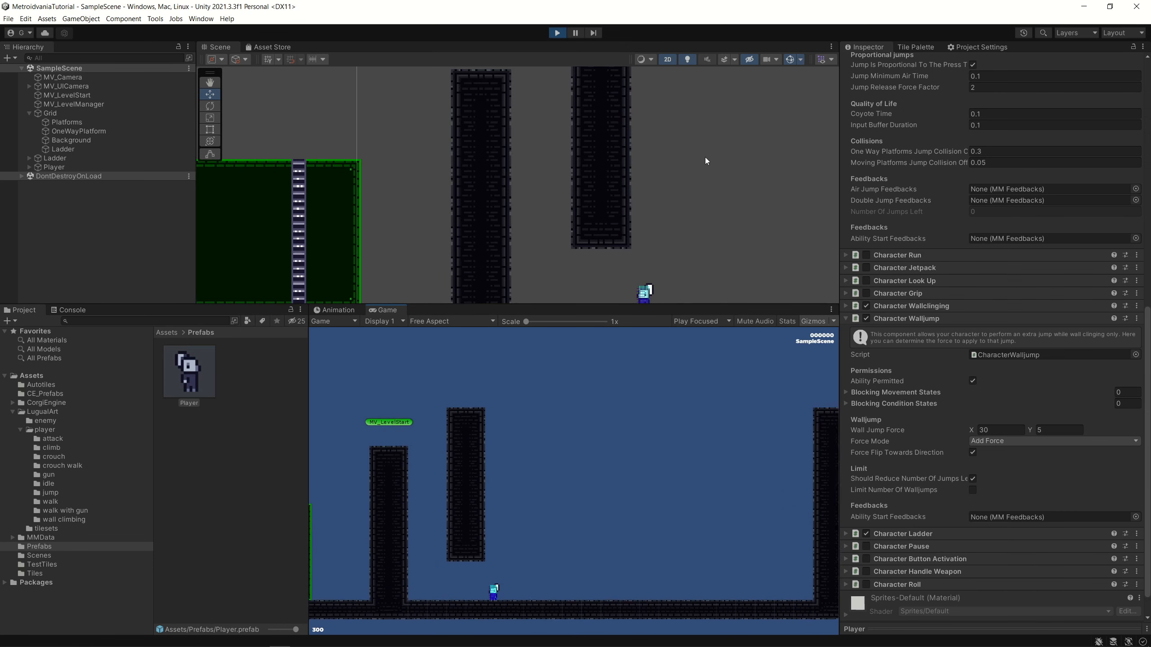
Stop the game and turn off Should Reduce Number Of Jumps Left for Character Walljump
left_click(556, 34)
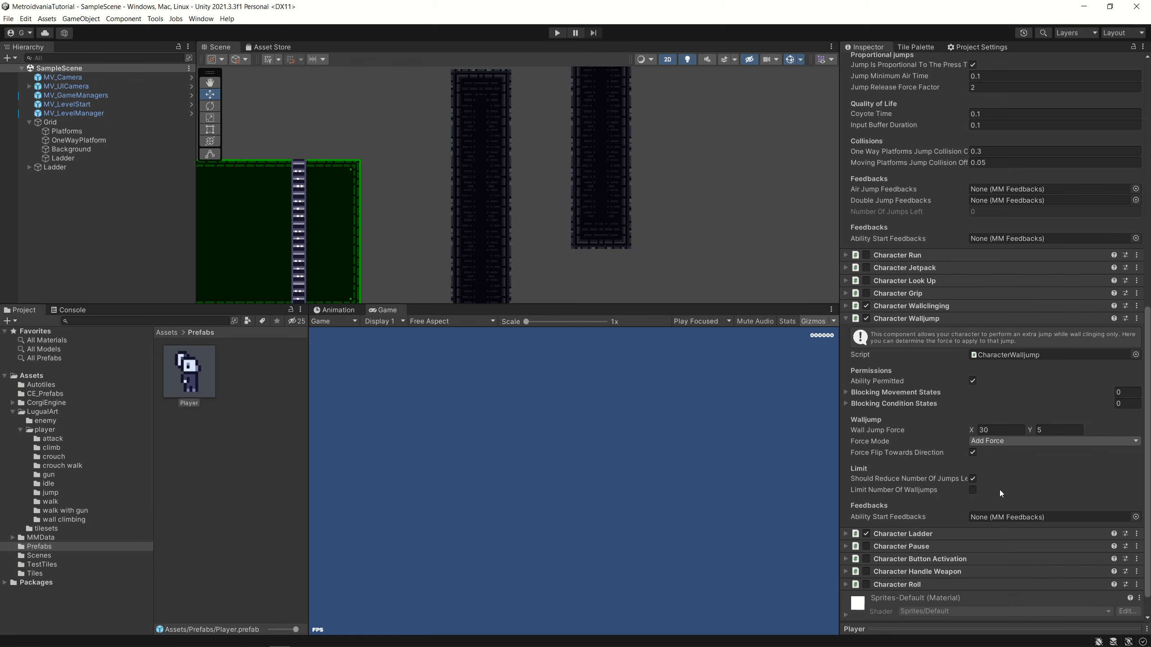
left_click(973, 478)
scroll(1012, 479, "down", 1)
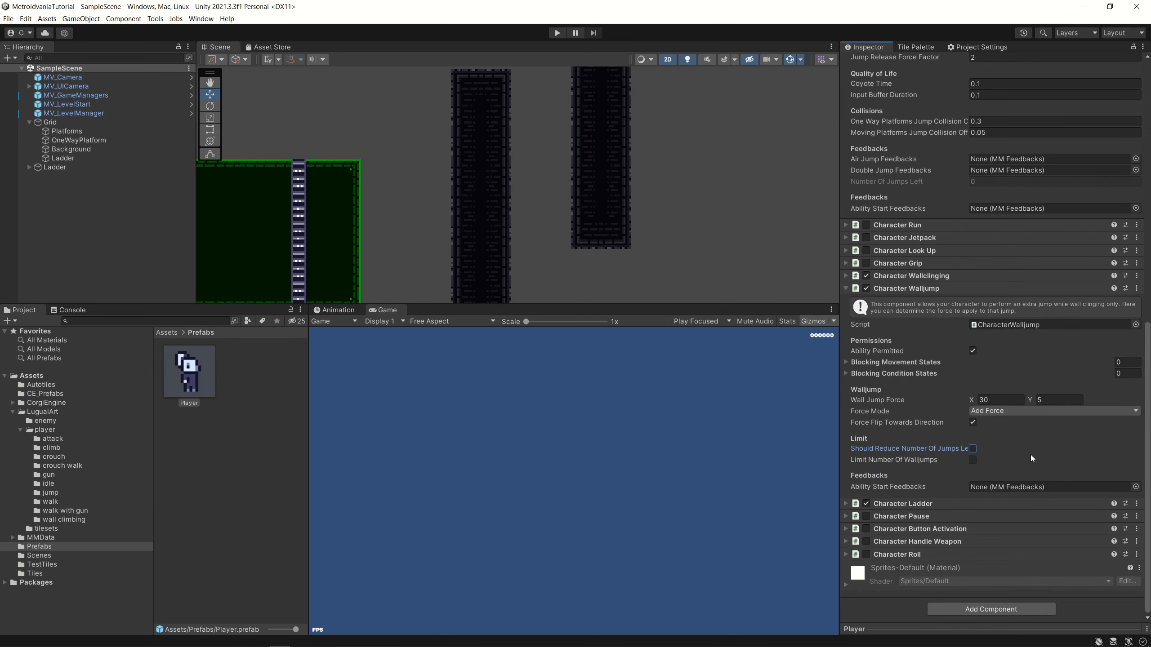